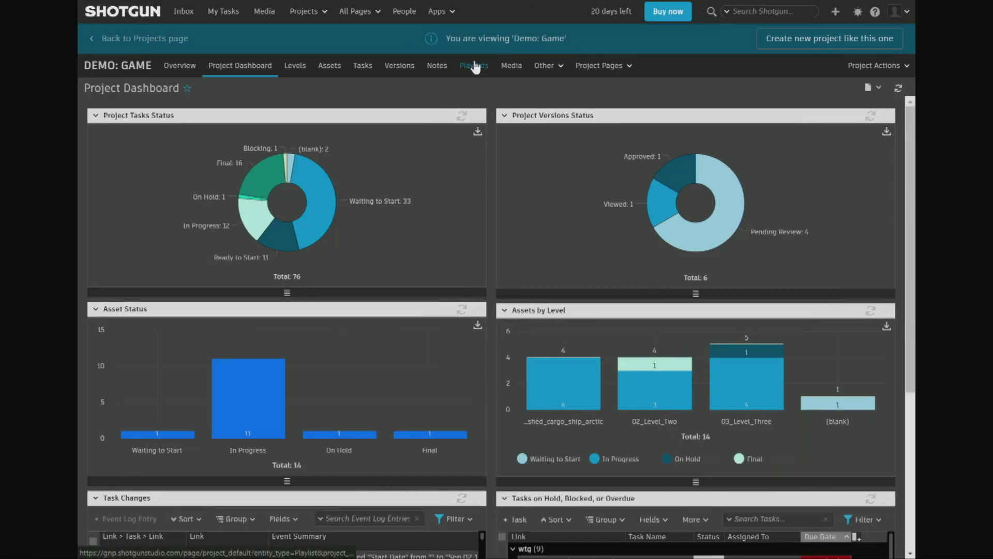
Exit full-screen view and look through the Project Dashboard's charts, task changes and overdue task lists.
key(F11)
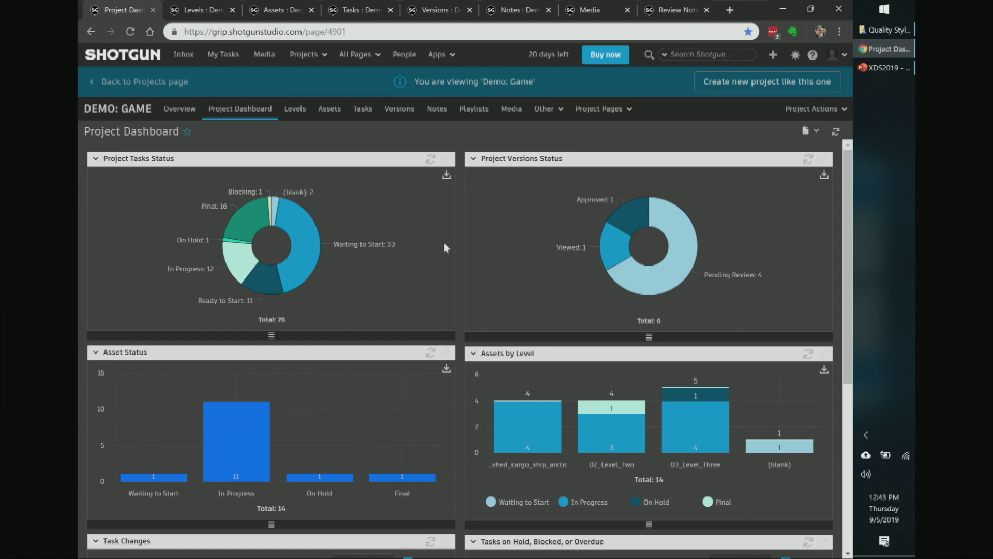
scroll(467, 197, down, 3)
scroll(466, 198, down, 3)
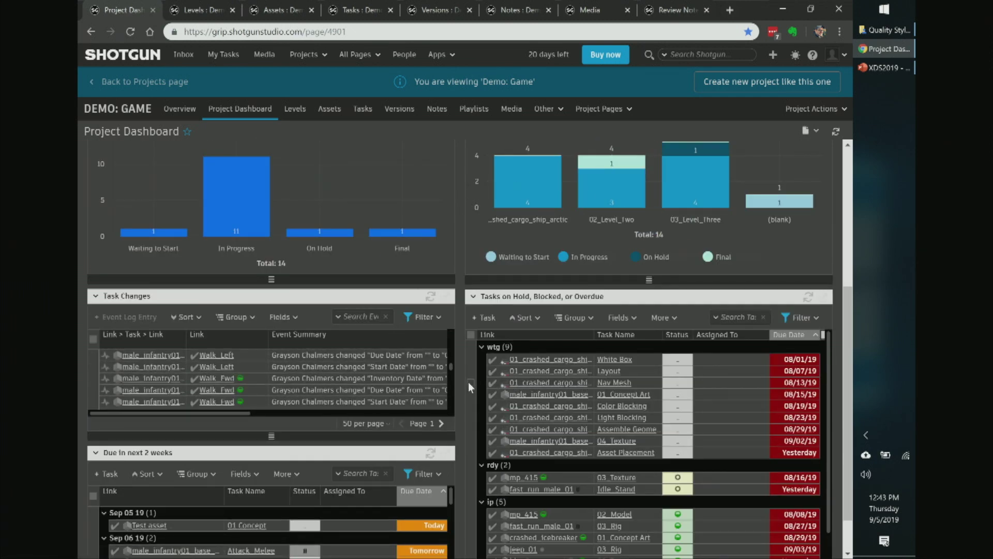
scroll(467, 381, up, 6)
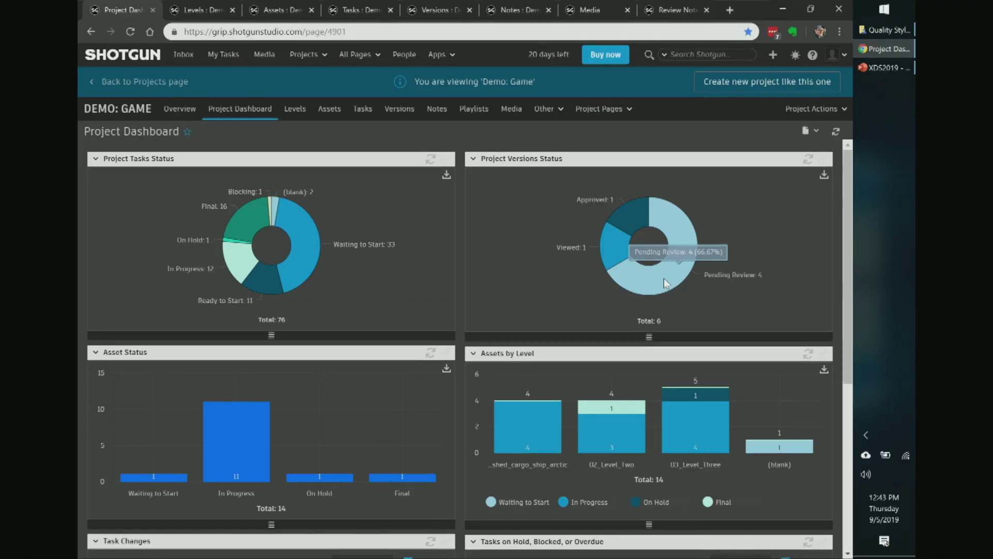
View the source data behind the Pending Review versions slice and a bar of the Assets by Level chart, and close it.
click(666, 280)
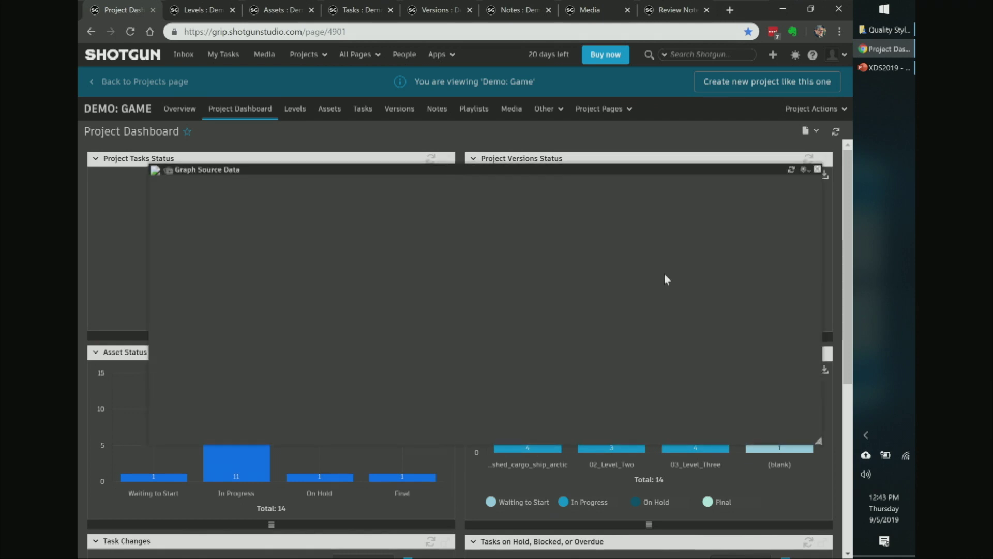
drag(622, 168, 603, 131)
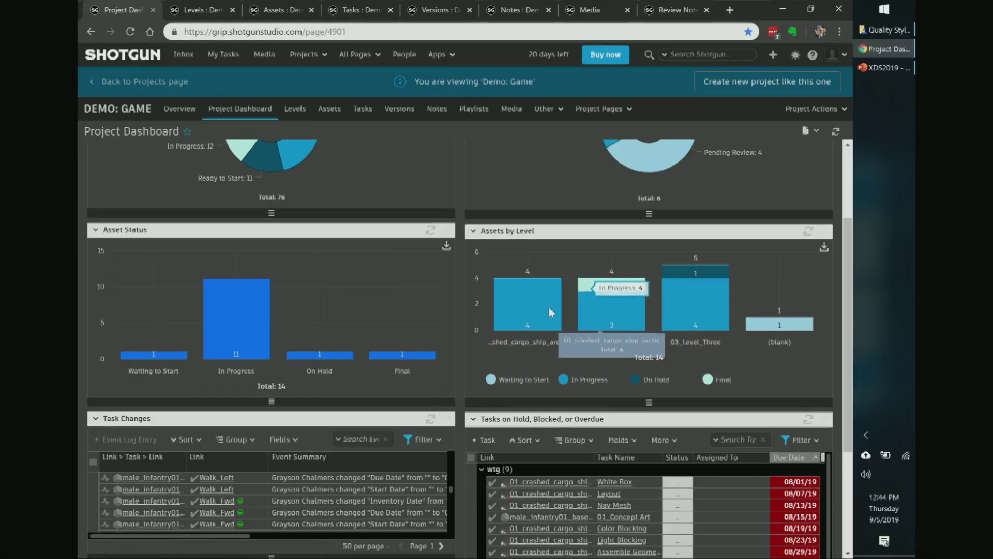
click(602, 289)
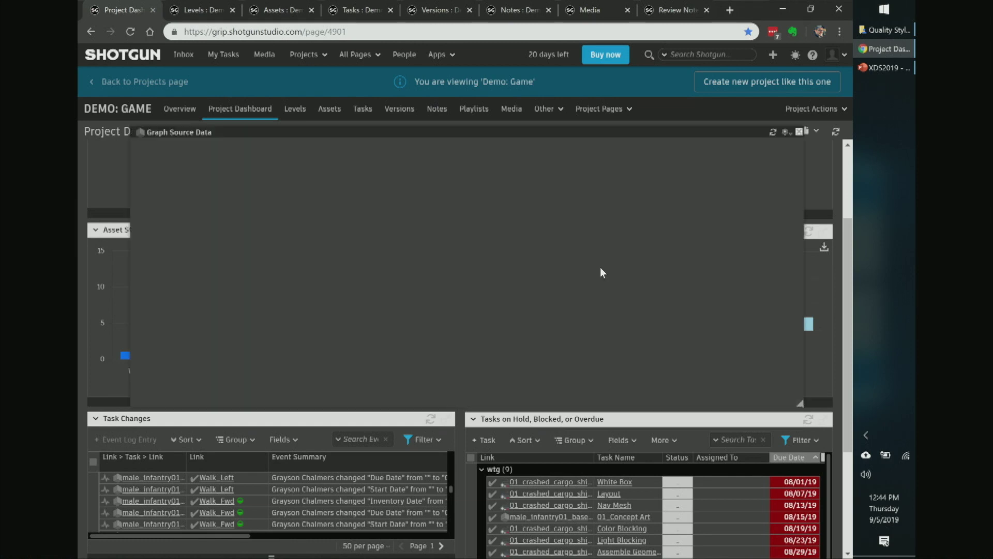
click(798, 133)
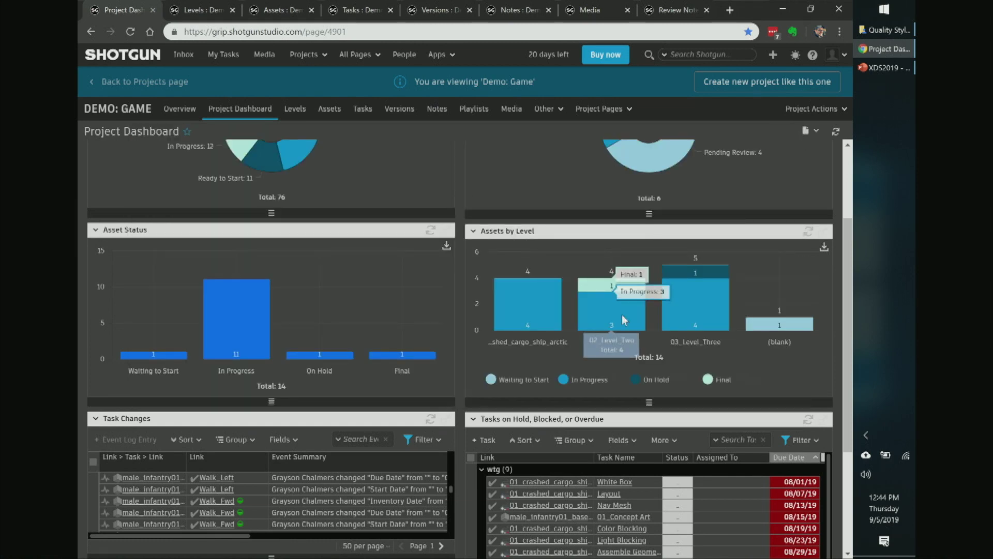
Hide the Waiting to Start, In Progress and On Hold series in the Assets by Level chart to isolate Final, and restore the hidden series.
click(490, 379)
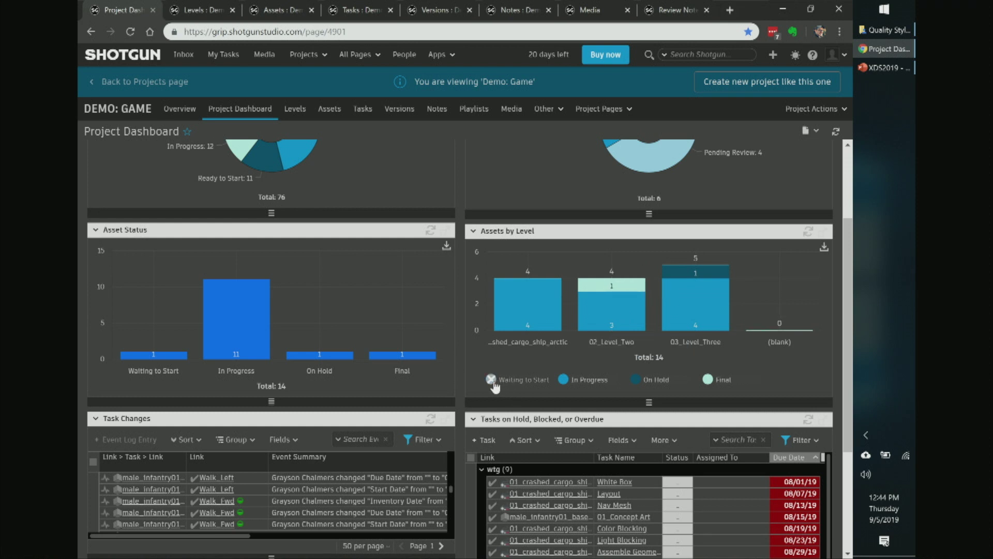
click(562, 380)
click(635, 382)
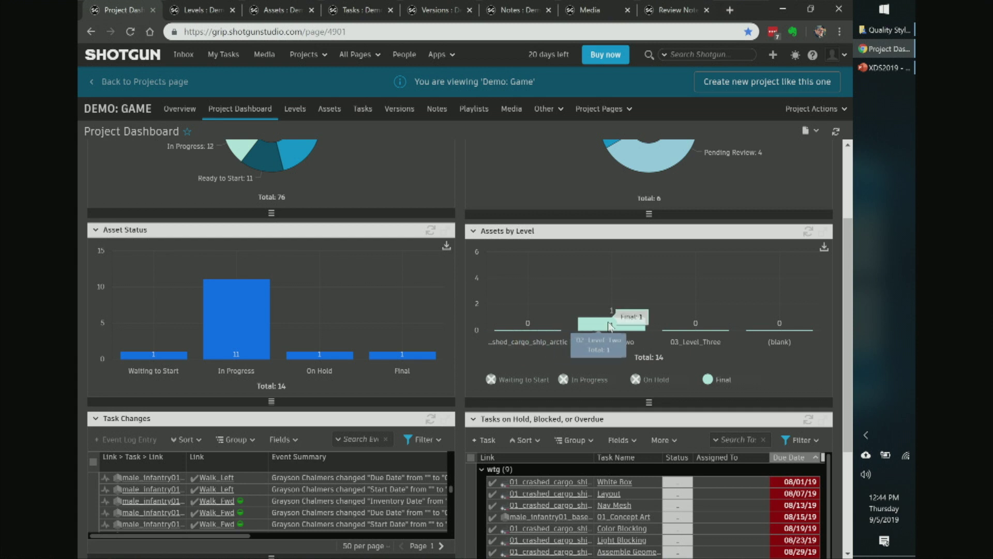
click(635, 381)
click(564, 381)
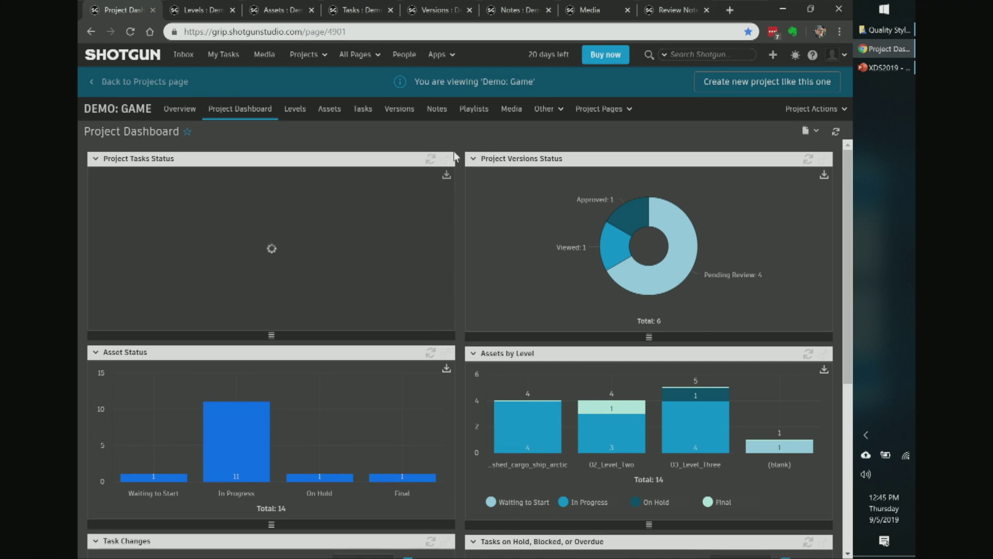
View the source data and export options of the Project Versions Status chart, and switch to the Levels page.
click(823, 176)
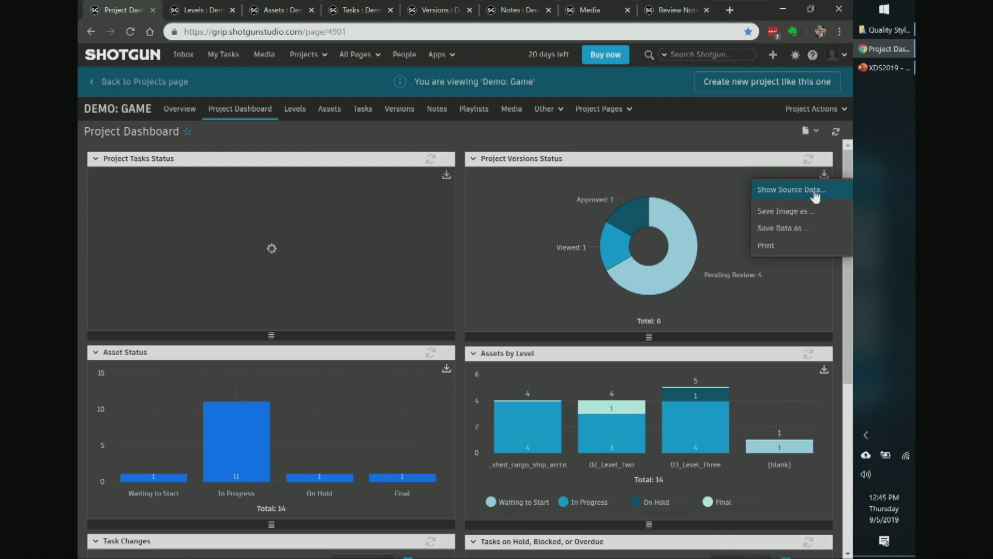
mouse_move(814, 223)
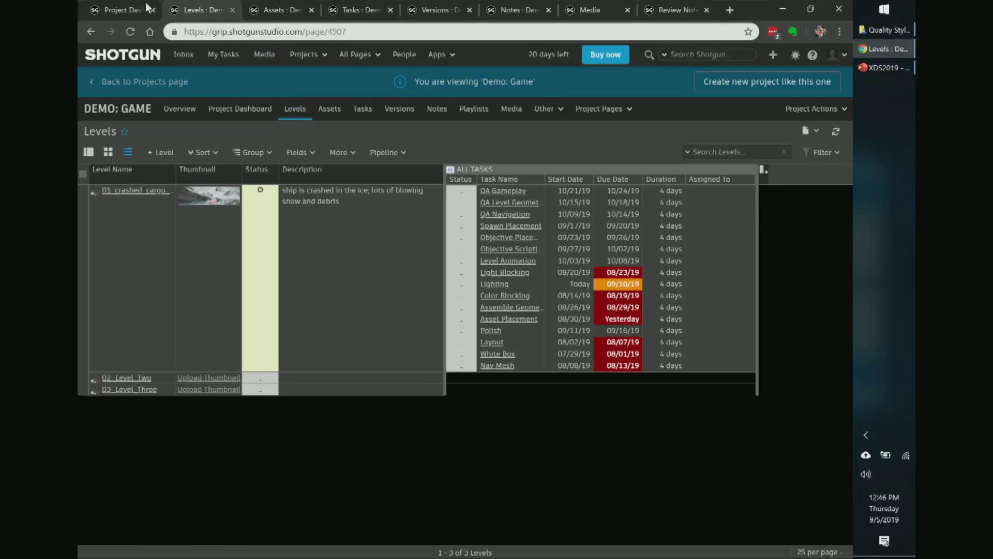
click(147, 7)
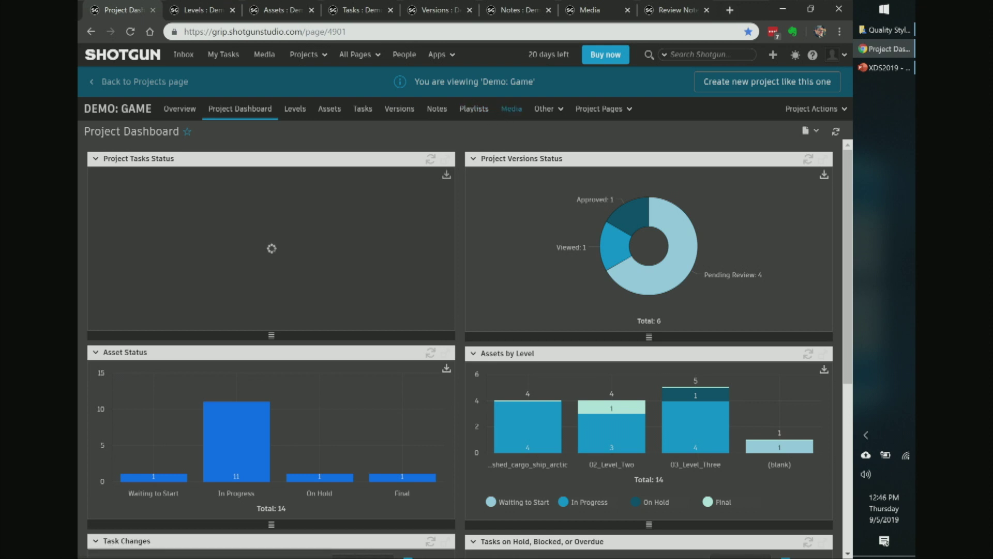
click(188, 19)
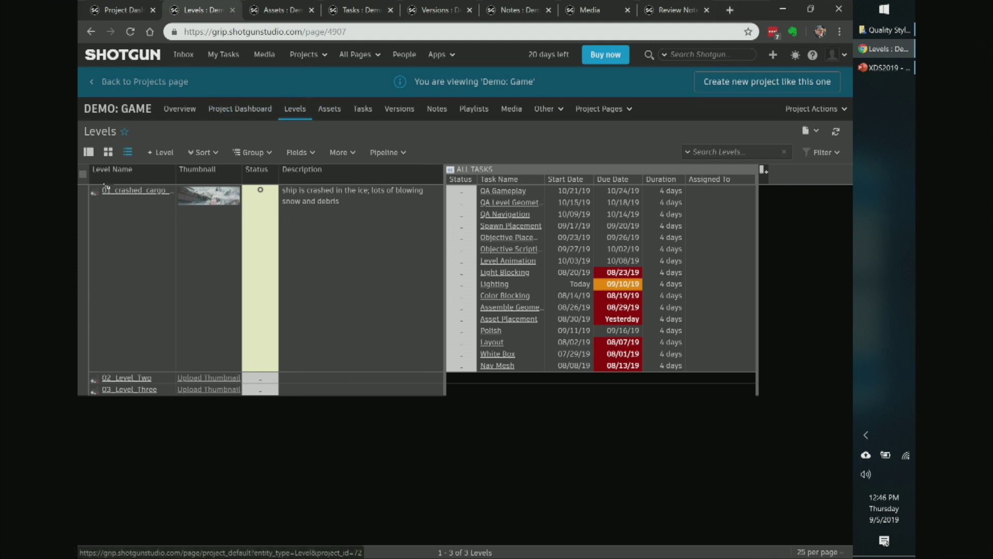
Open the Assets page and look through the asset list with its tasks.
click(281, 10)
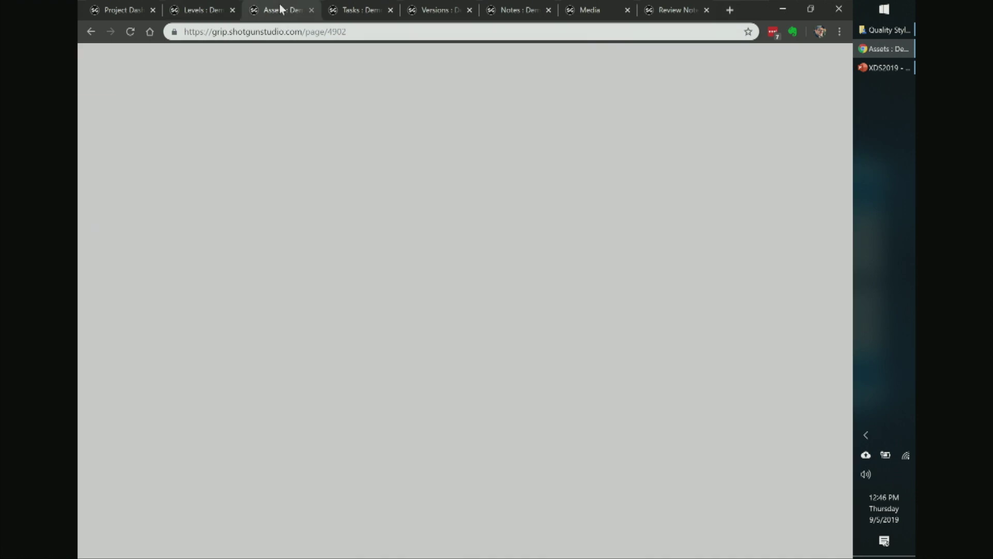
scroll(185, 215, down, 5)
scroll(185, 214, up, 5)
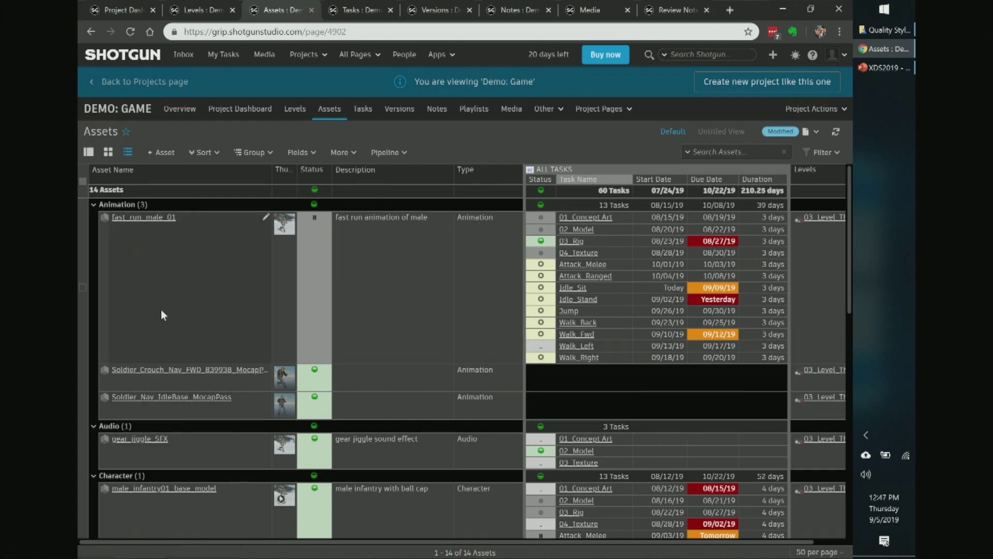
scroll(160, 310, down, 3)
scroll(160, 309, up, 3)
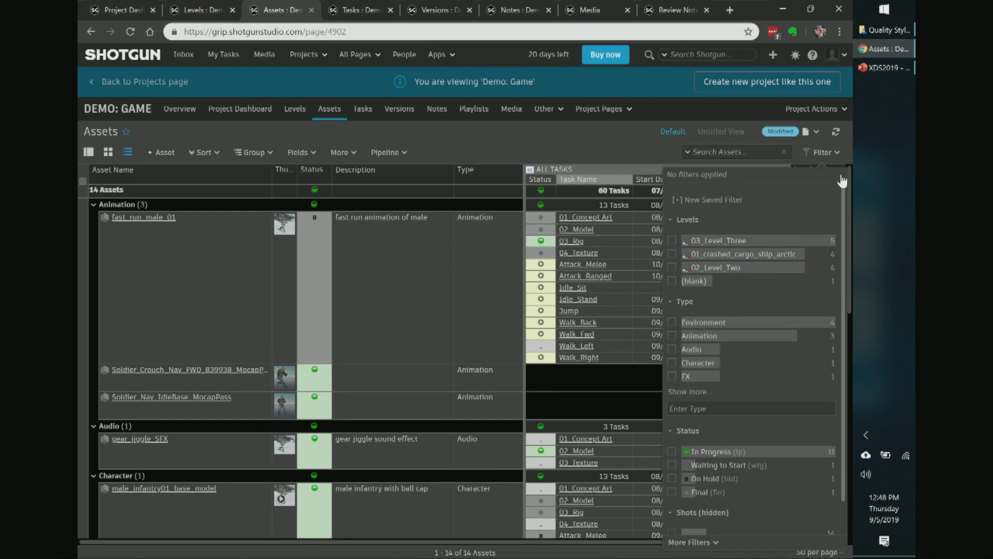
Filter the assets by level 03_Level_Three, and replace that filter with level 01_crashed_cargo_ship_arctic.
click(672, 241)
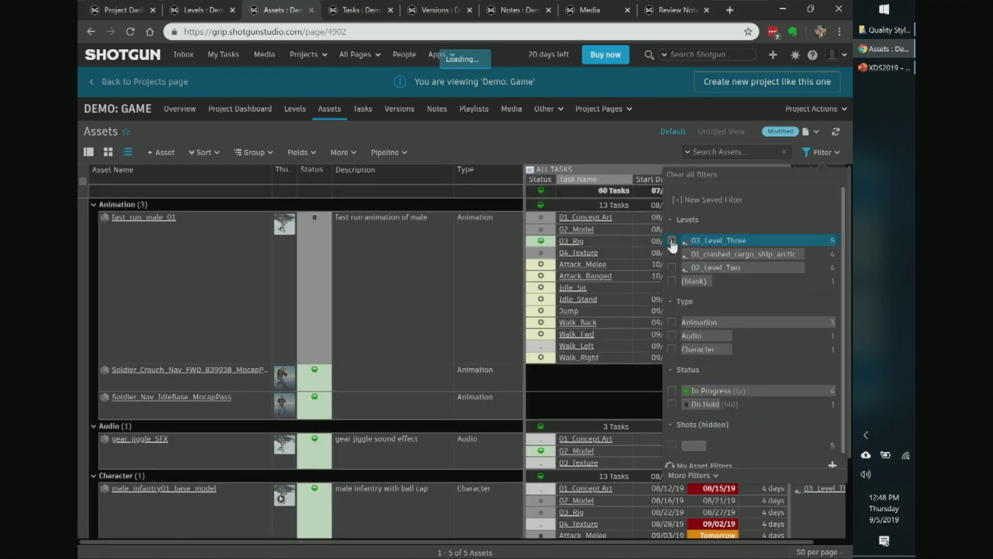
scroll(415, 284, down, 3)
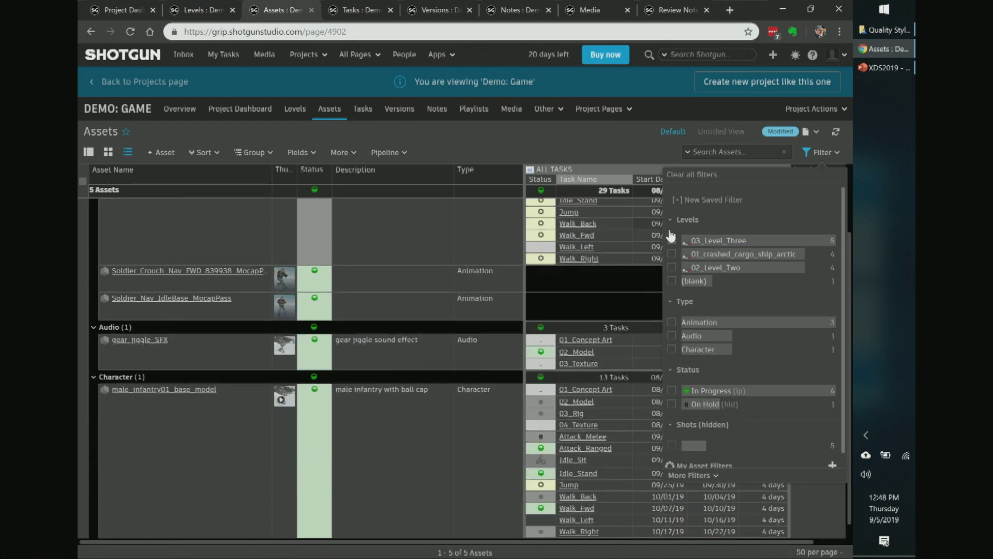
click(672, 241)
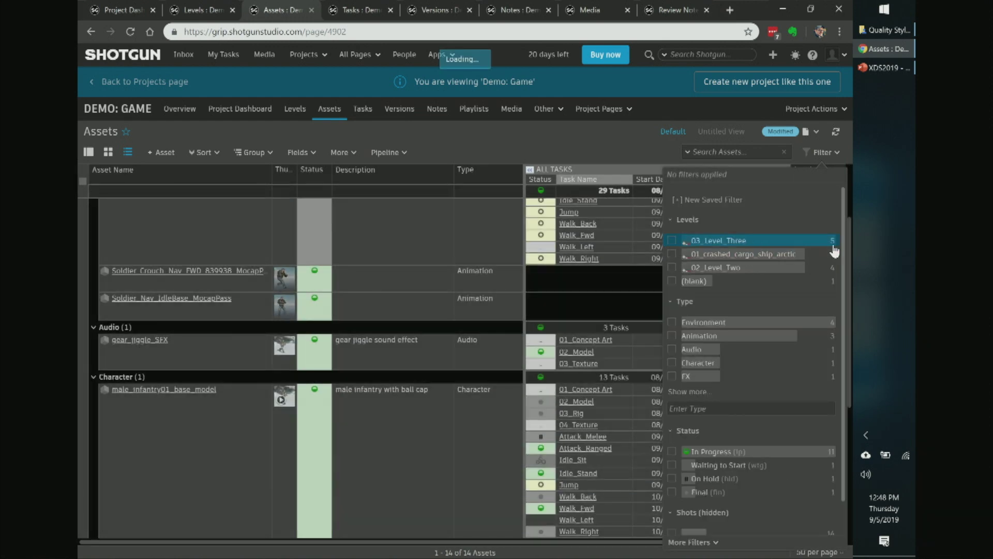
click(671, 254)
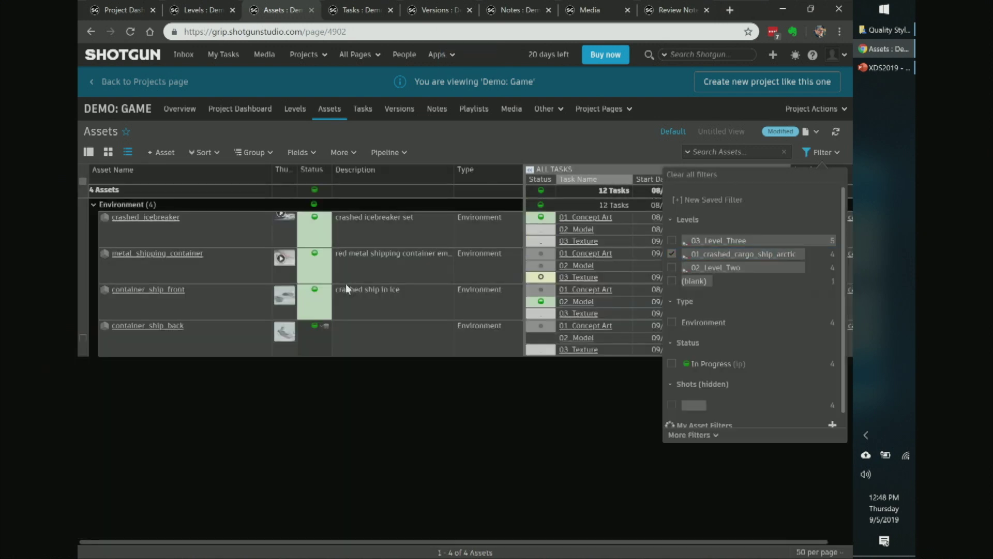
Pin the filter options open beside the asset list and show the additional fields available for filtering.
click(840, 182)
click(842, 174)
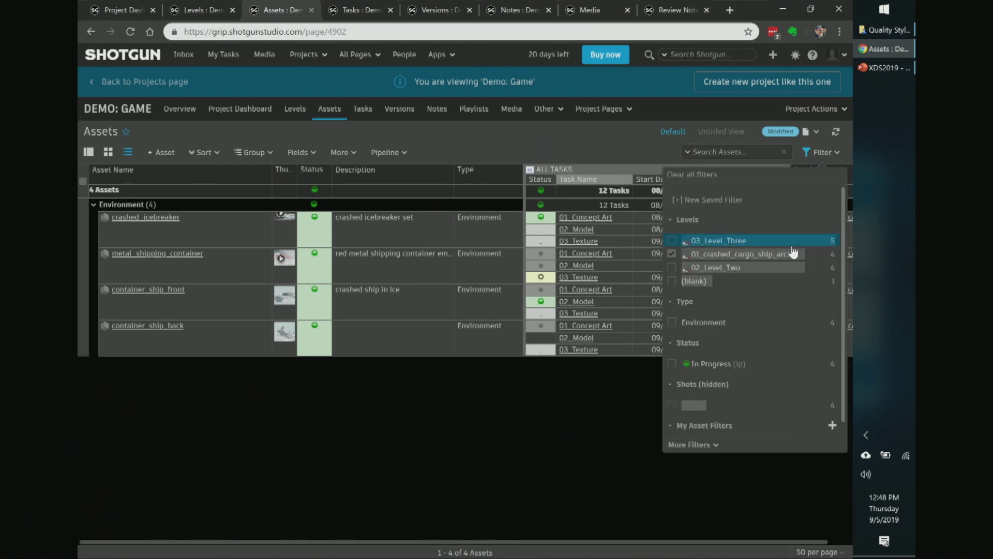
click(510, 410)
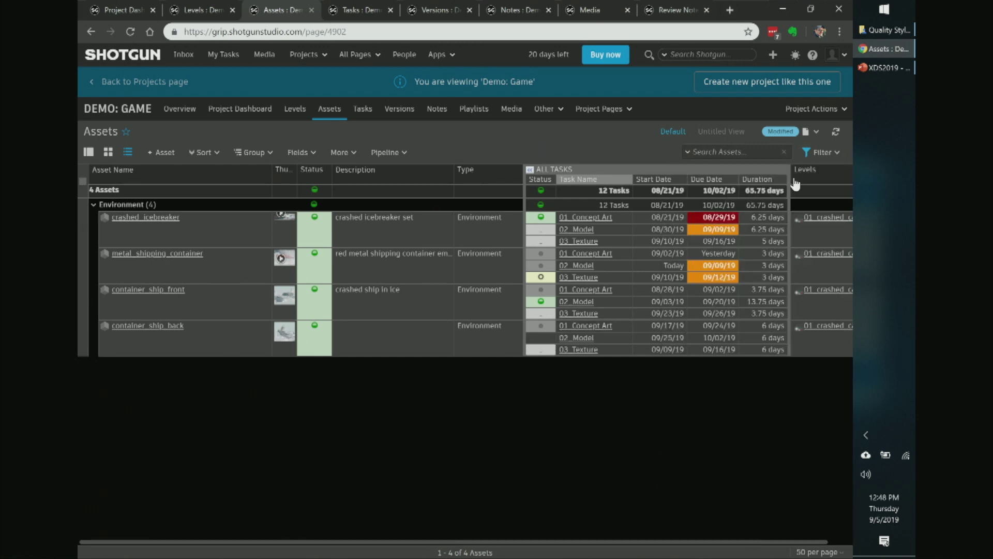
click(809, 155)
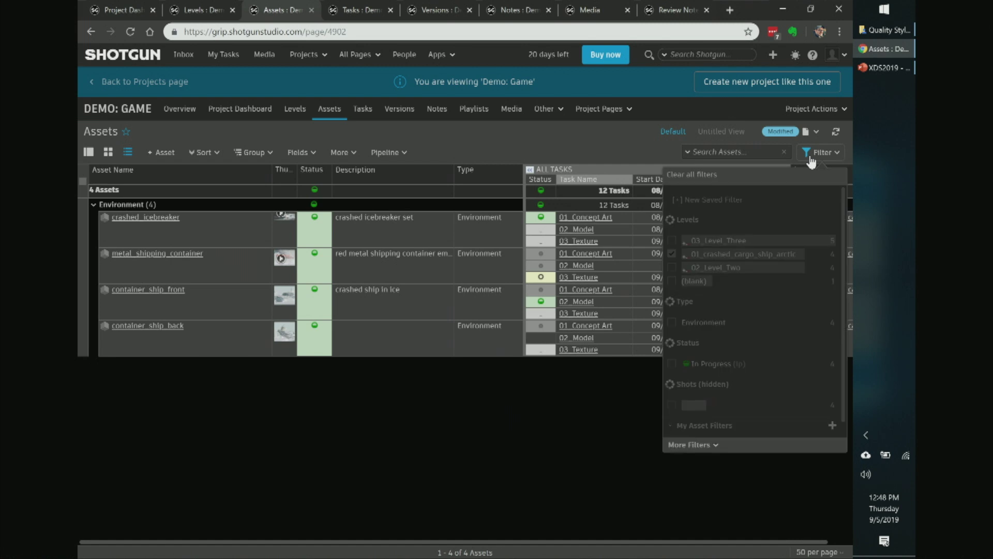
click(843, 176)
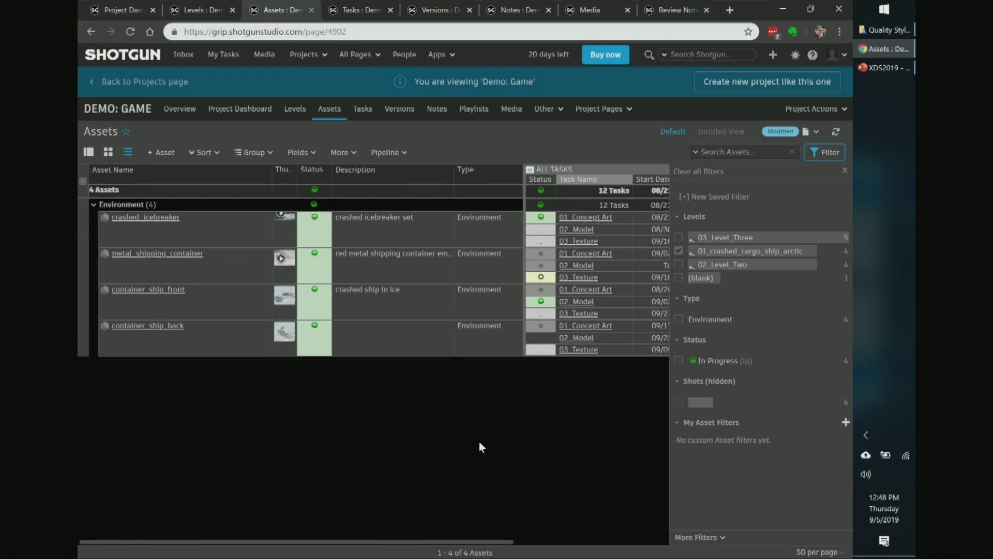
click(702, 538)
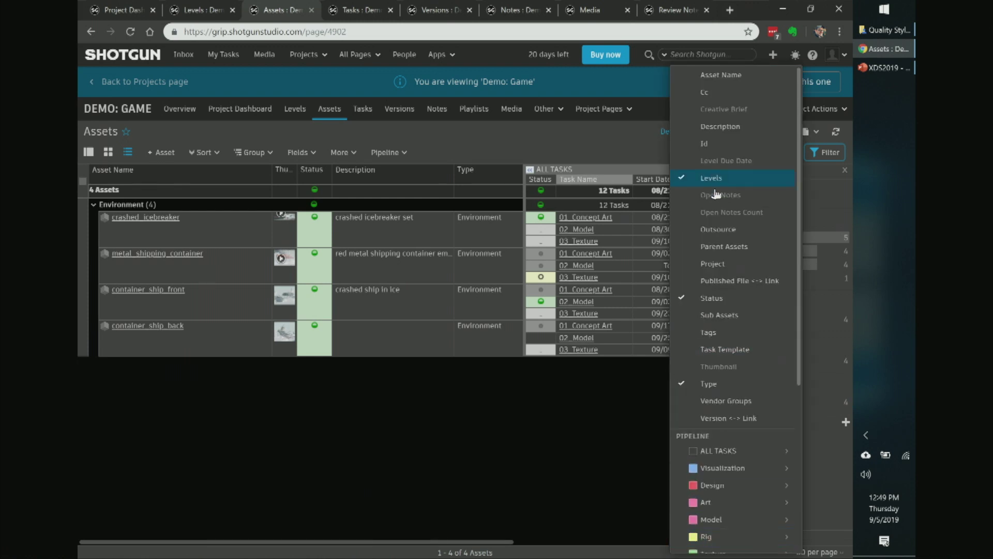
scroll(725, 119, down, 1)
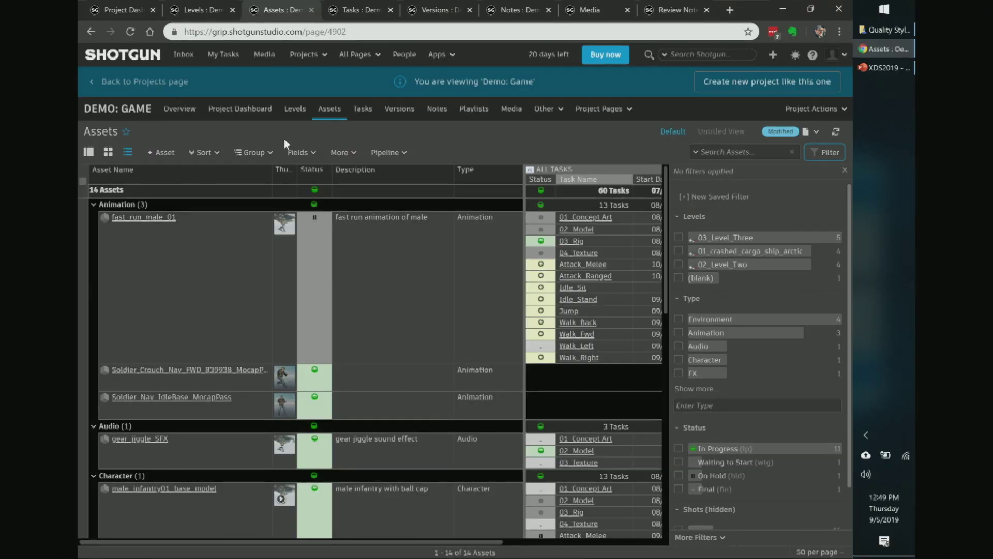
Group the asset list by Levels.
click(252, 155)
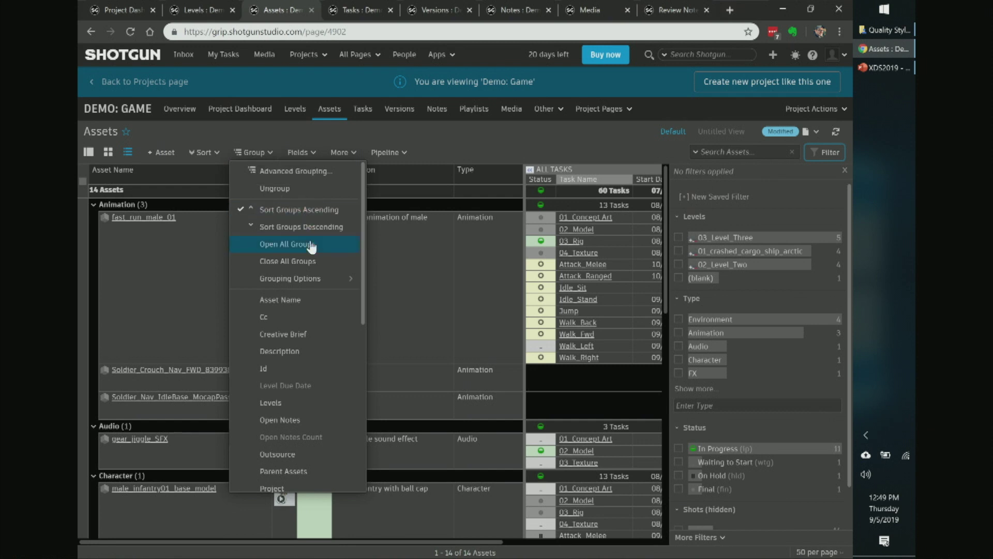
scroll(311, 248, down, 3)
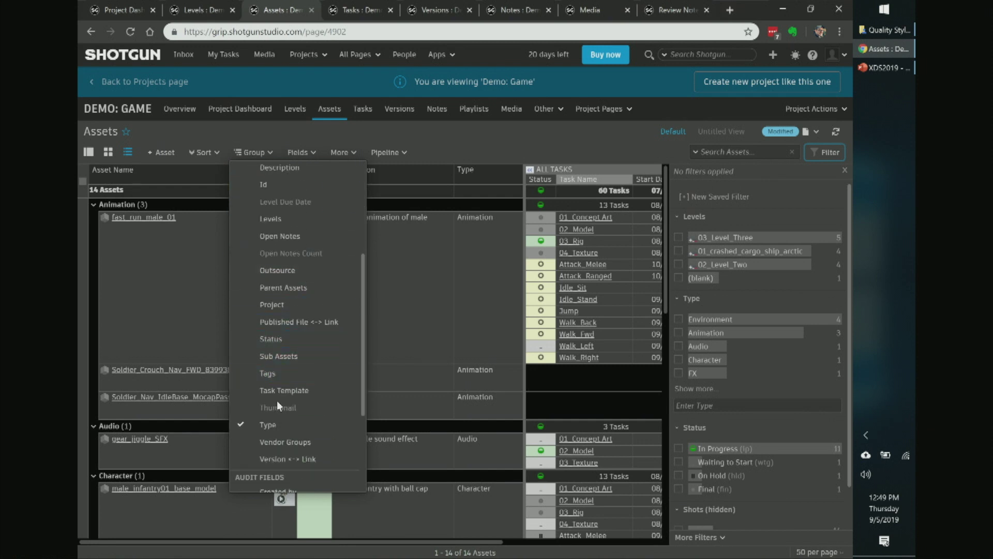
click(286, 219)
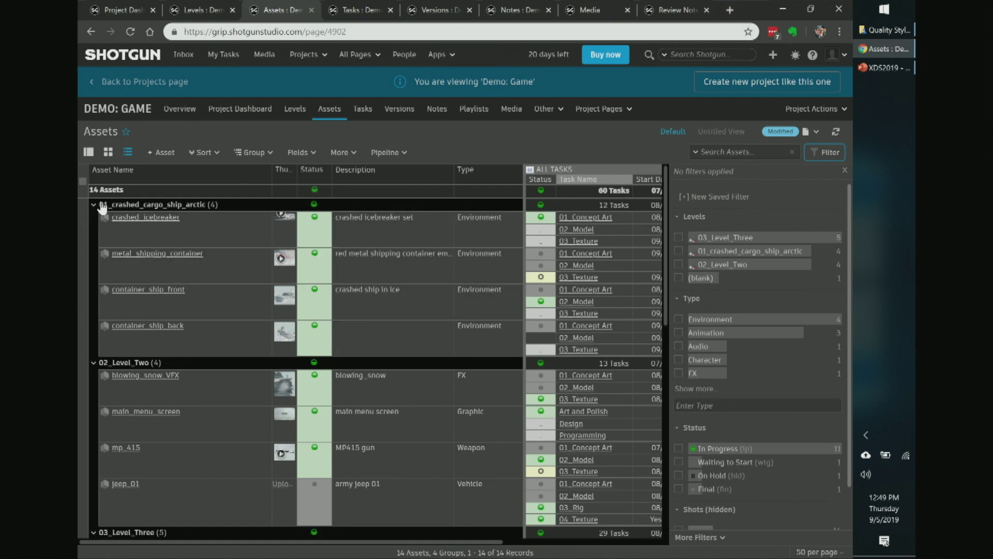
Collapse the 01_crashed_cargo_ship_arctic, 02_Level_Two and 03_Level_Three groups, and expand 02_Level_Two again.
click(118, 206)
click(118, 217)
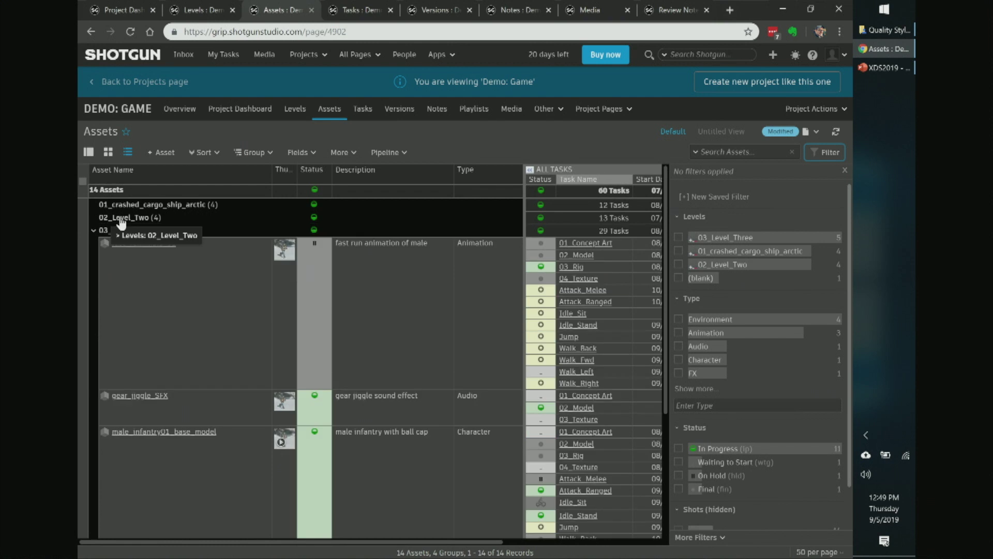
click(122, 229)
click(122, 218)
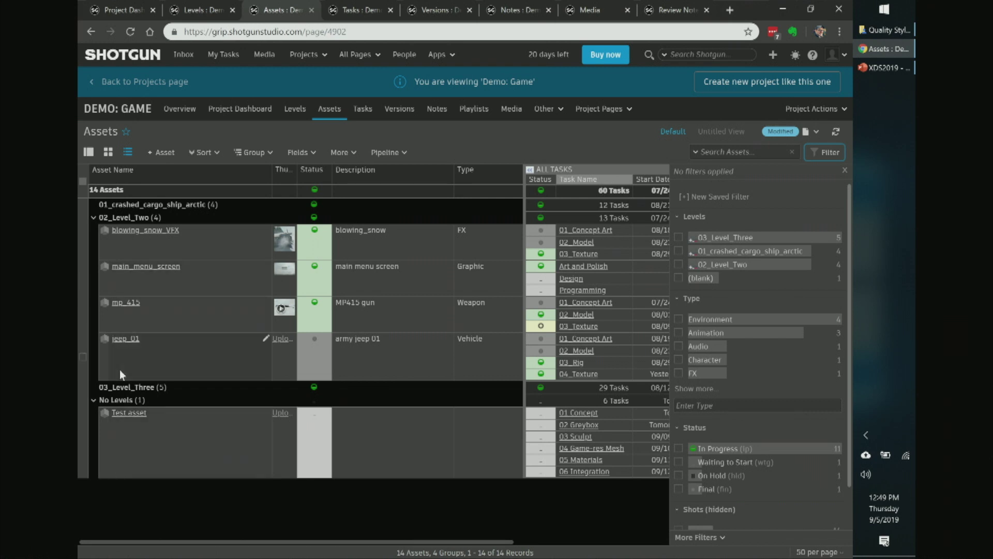
Set the status of the crashed_icebreaker and metal_shipping_container assets to Final.
drag(465, 542, 654, 536)
click(641, 421)
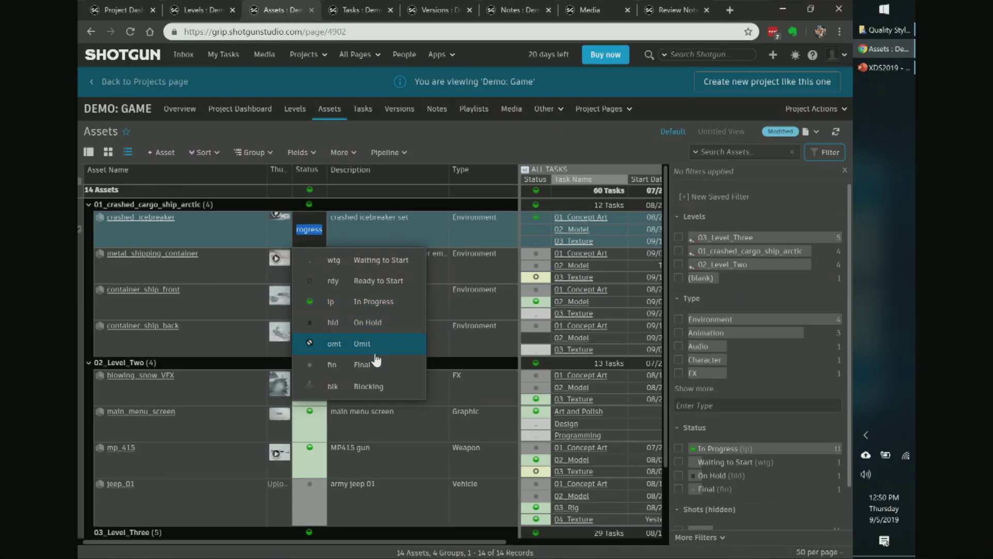
click(373, 376)
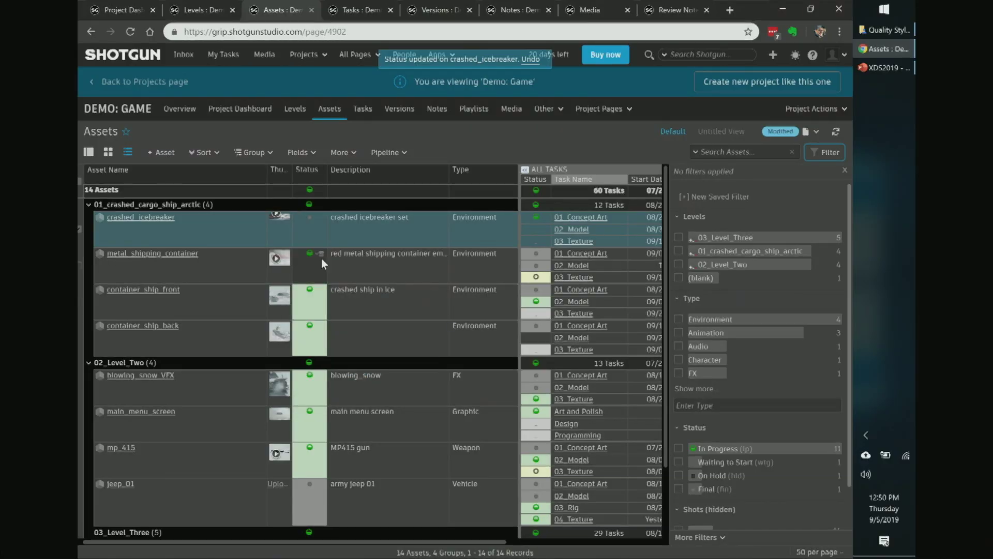
click(321, 258)
click(374, 402)
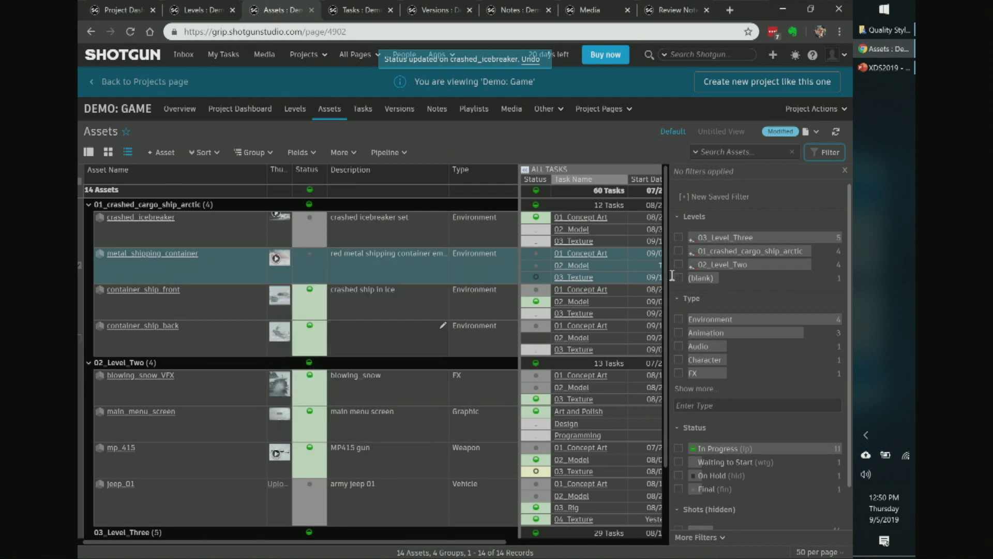
Filter the asset list by the Final status, and invert the filter to exclude the final assets.
scroll(709, 418, down, 1)
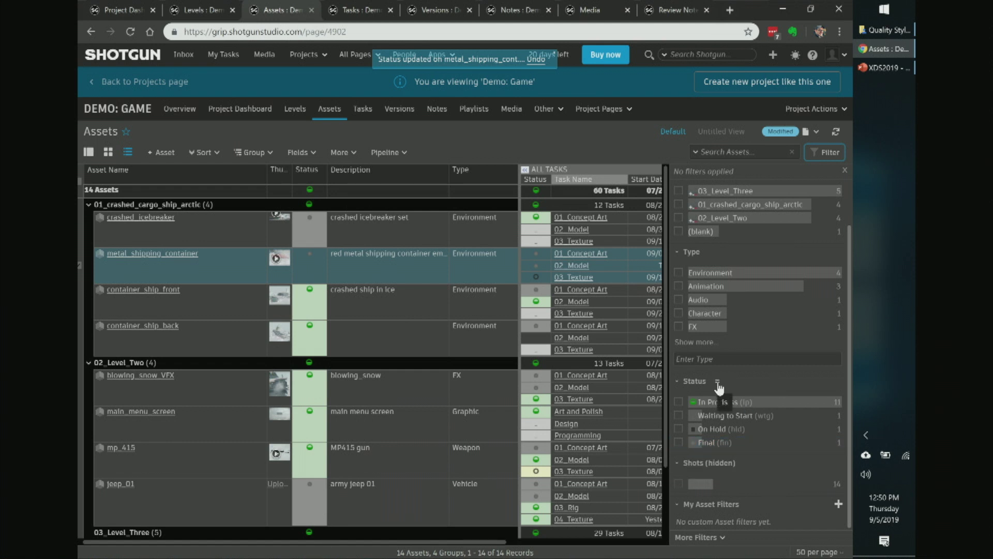
click(679, 442)
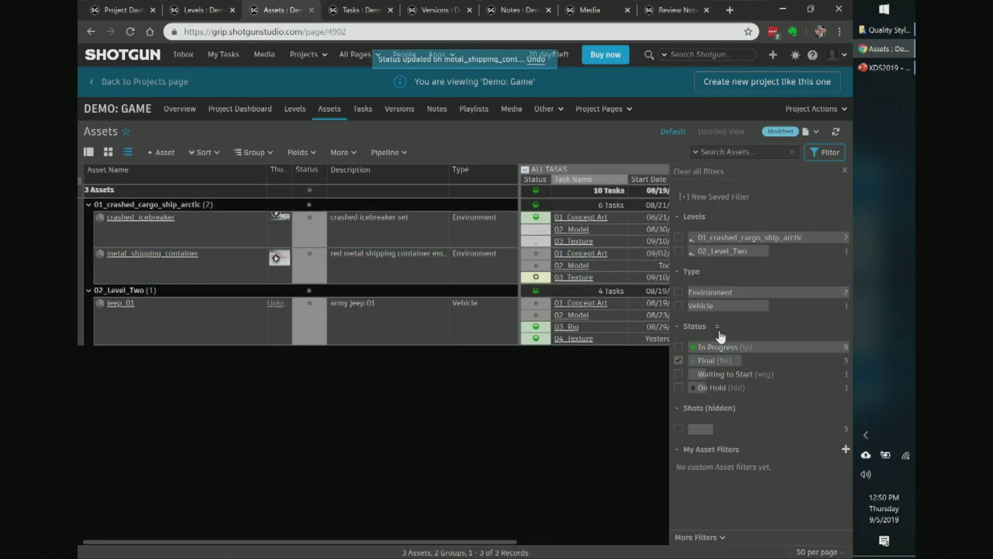
click(718, 328)
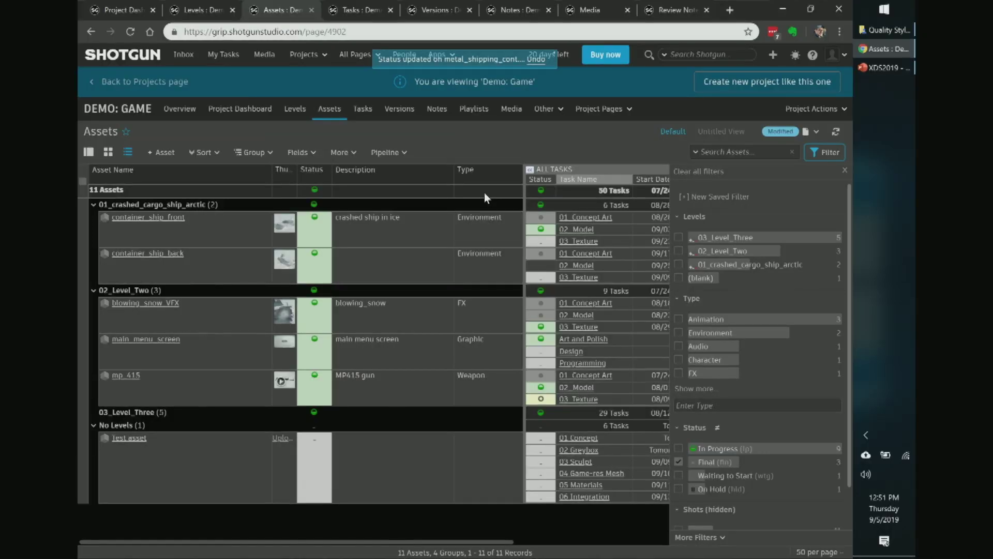
Switch to the project's Versions list and turn off the double tall header format from the Artist column.
click(423, 9)
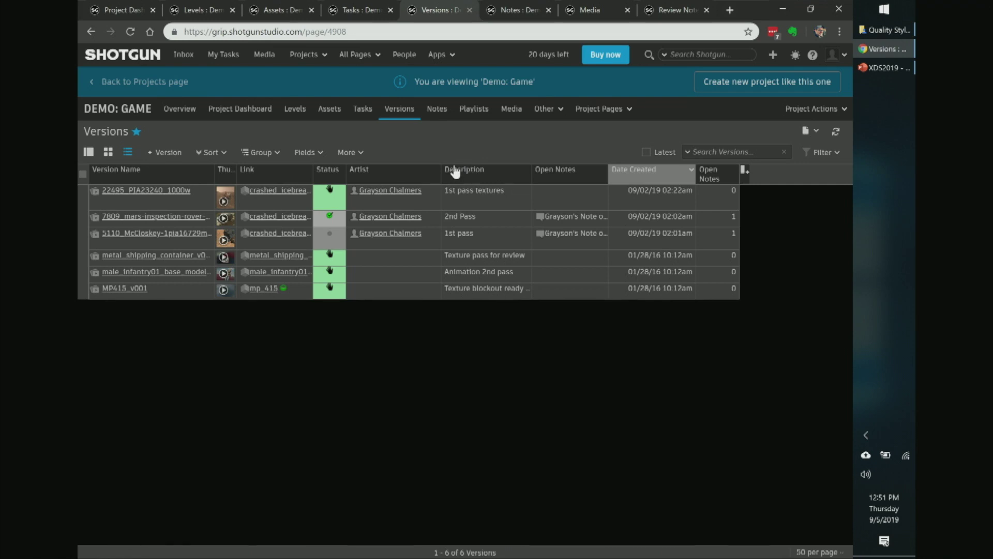
right_click(409, 178)
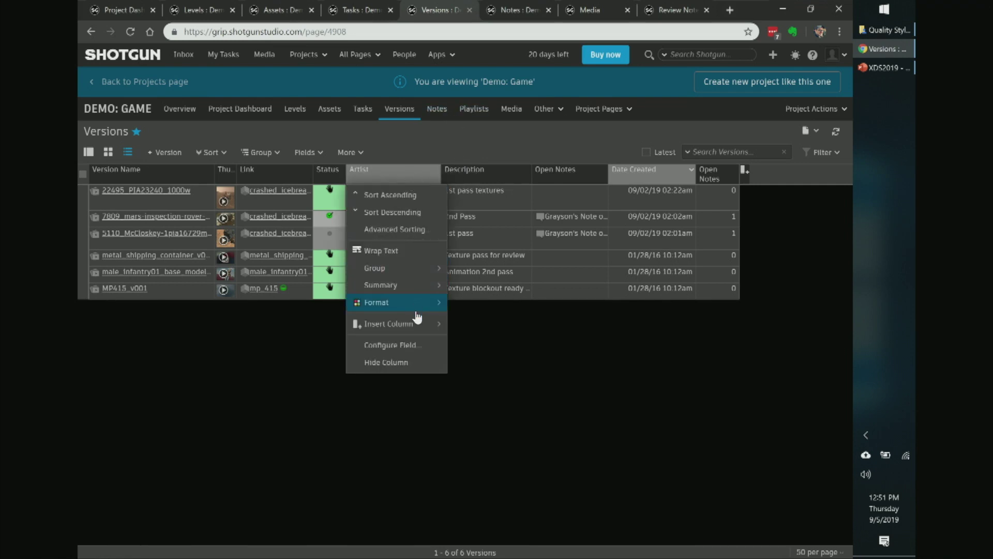
mouse_move(419, 308)
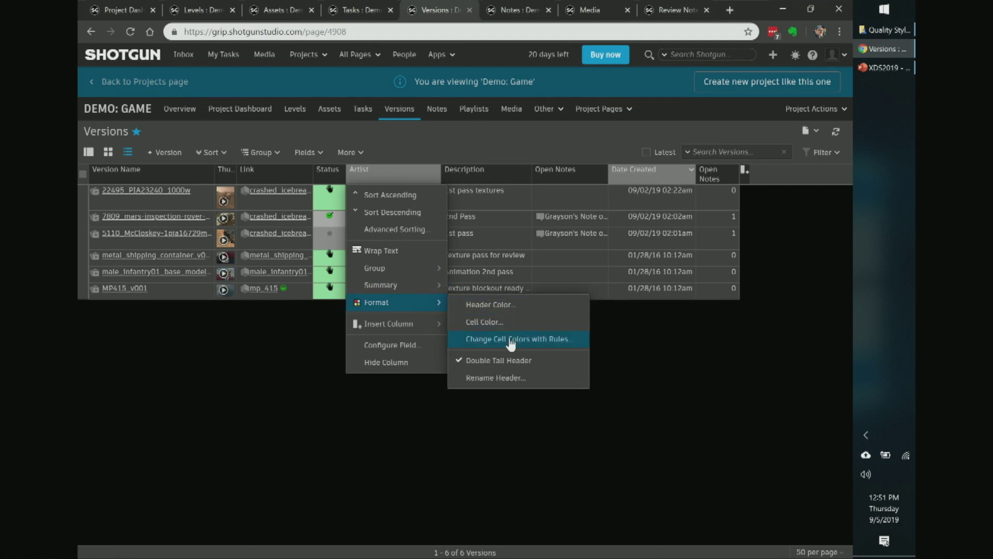
click(504, 361)
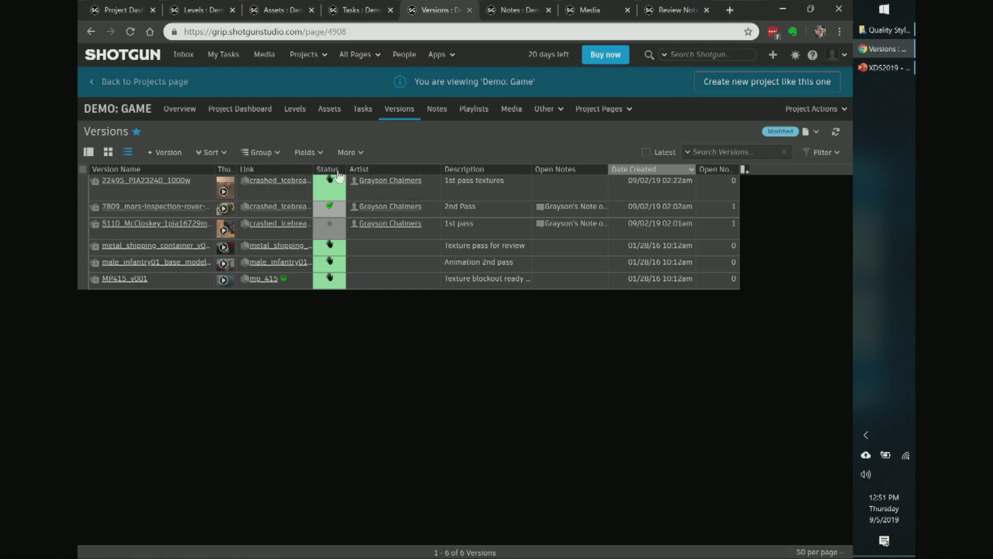
Narrow the Version Name column, turn on its double tall header format, and widen the column slightly.
drag(214, 169, 109, 169)
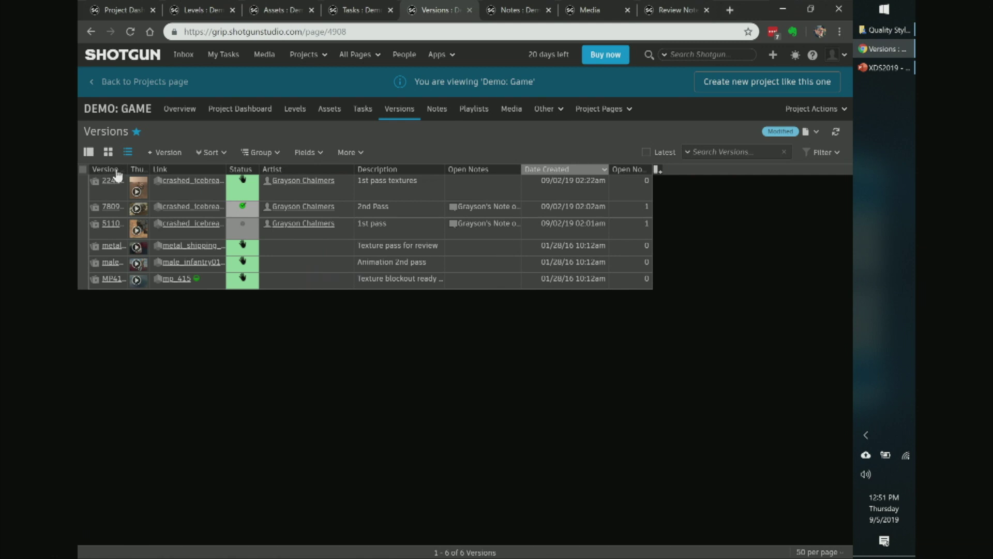
right_click(118, 175)
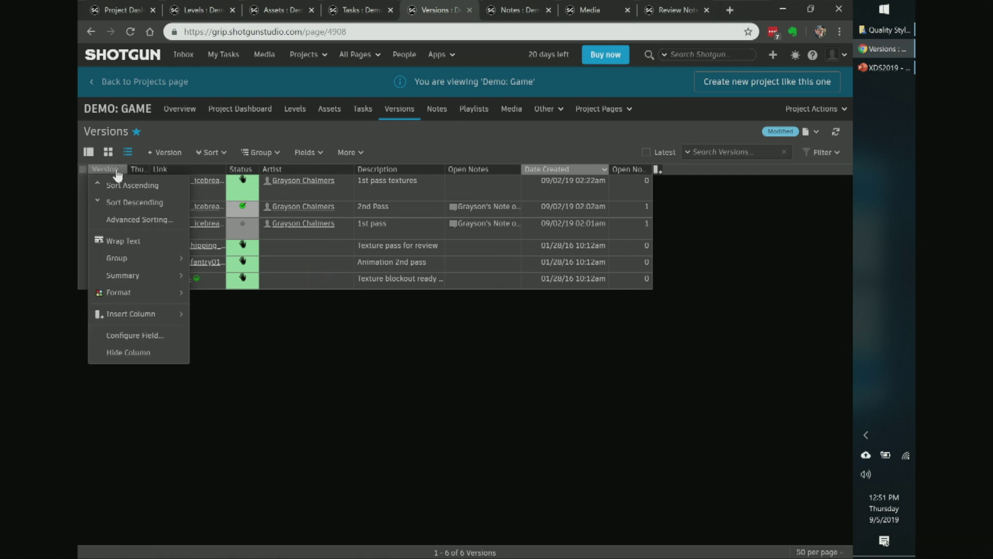
mouse_move(133, 293)
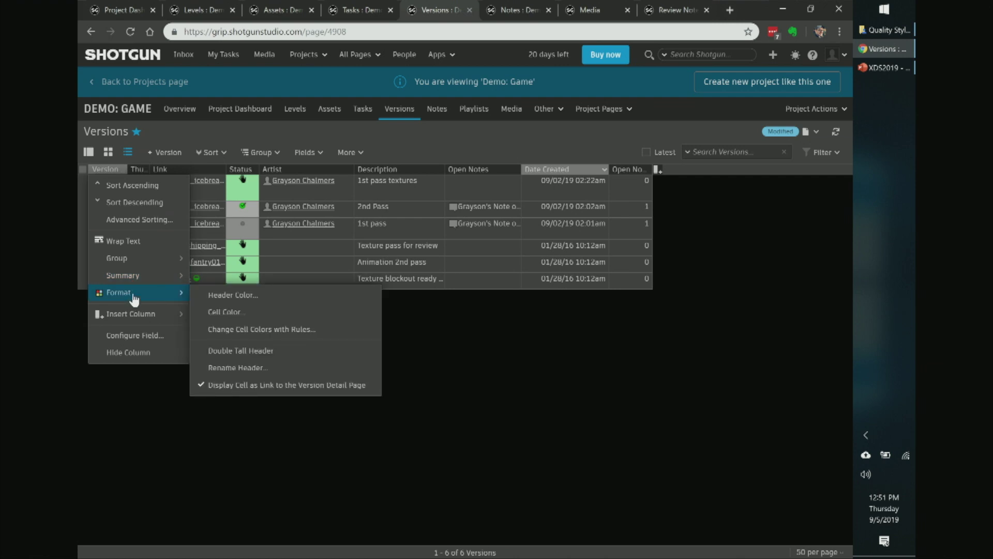
click(241, 351)
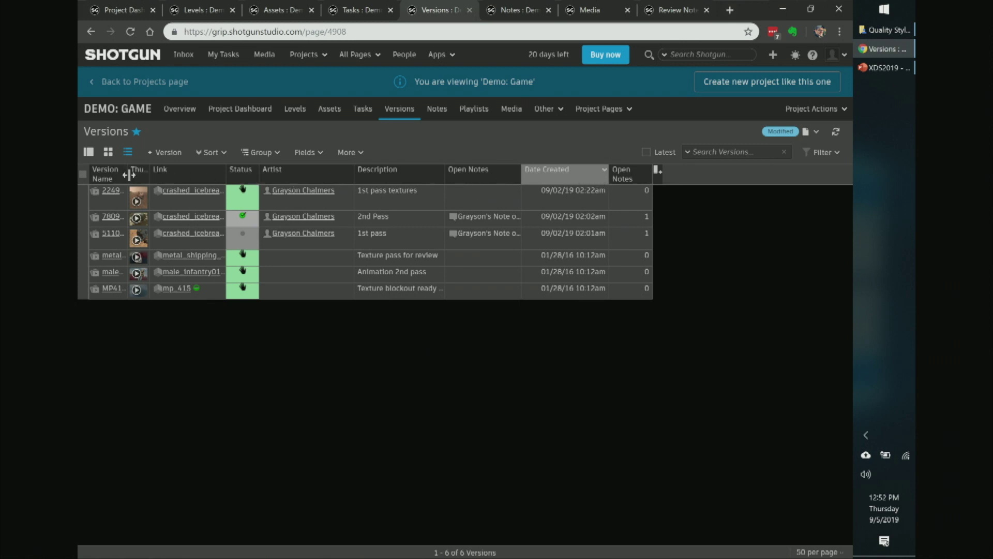
drag(129, 175, 162, 173)
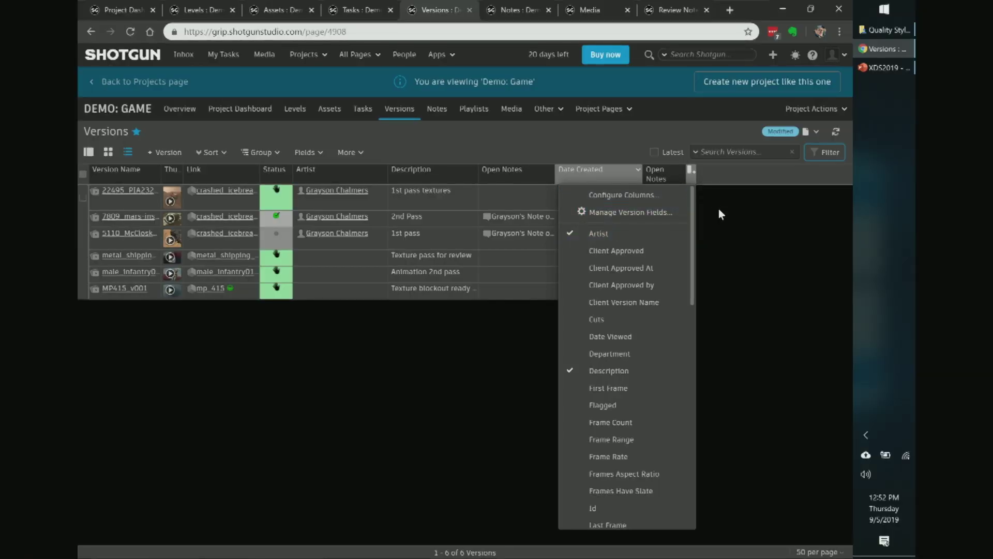
Look through the fields available as columns in the Versions list, and close the list of fields without changing the selection.
click(692, 176)
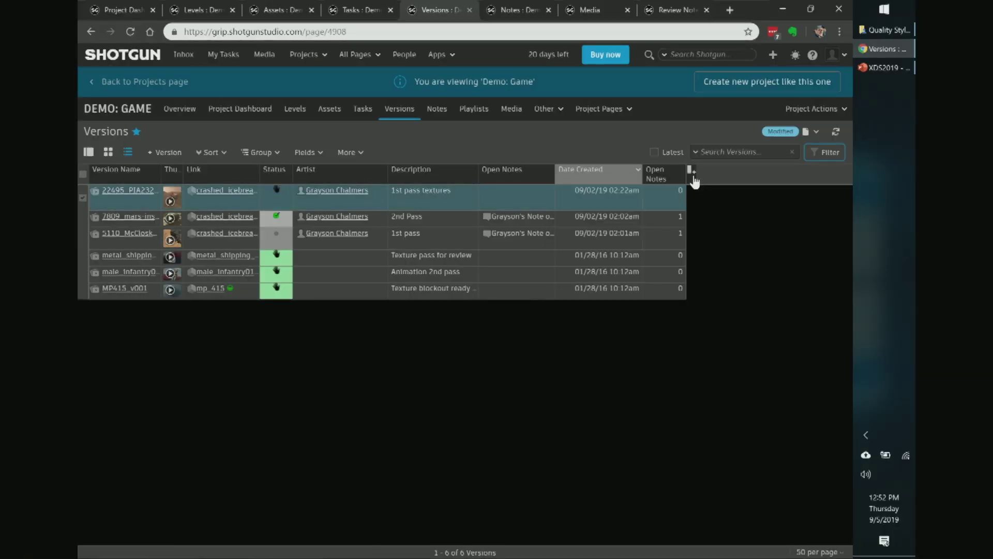
click(691, 176)
scroll(646, 300, down, 15)
scroll(647, 303, up, 4)
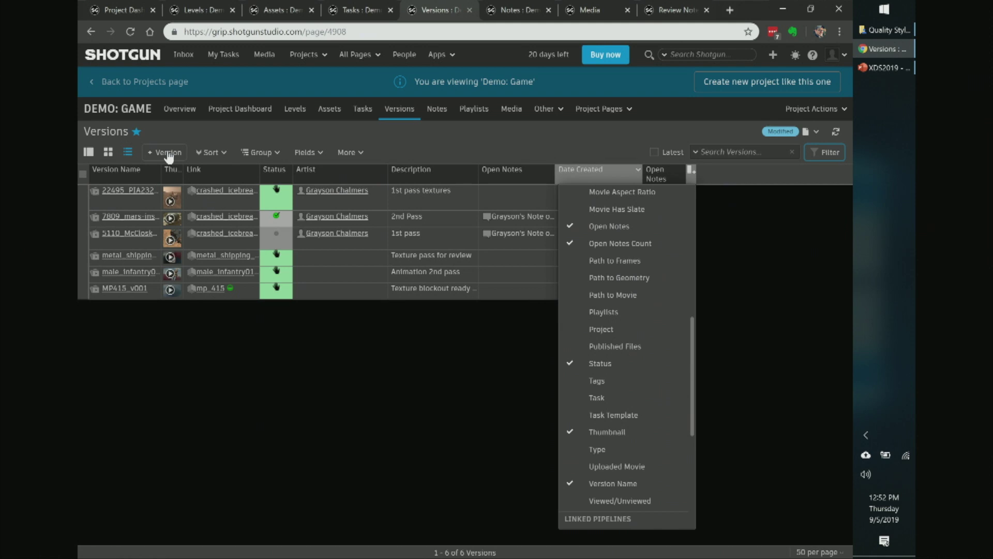
scroll(595, 292, up, 4)
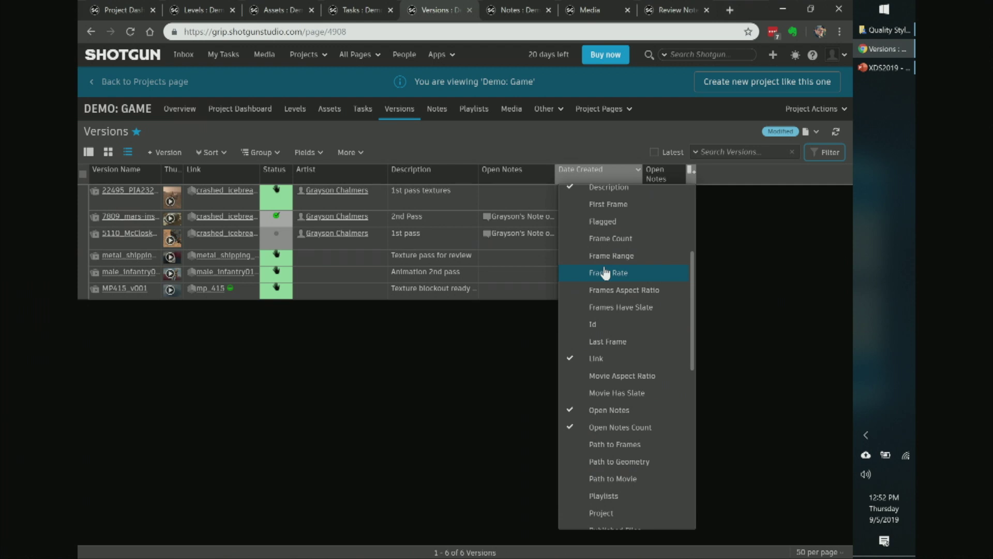
scroll(604, 362, down, 5)
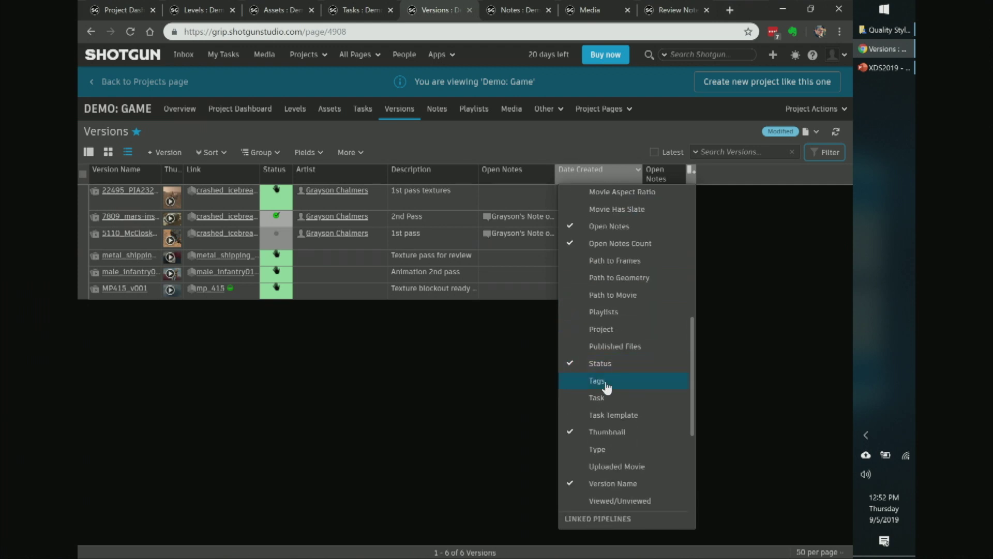
scroll(615, 340, up, 3)
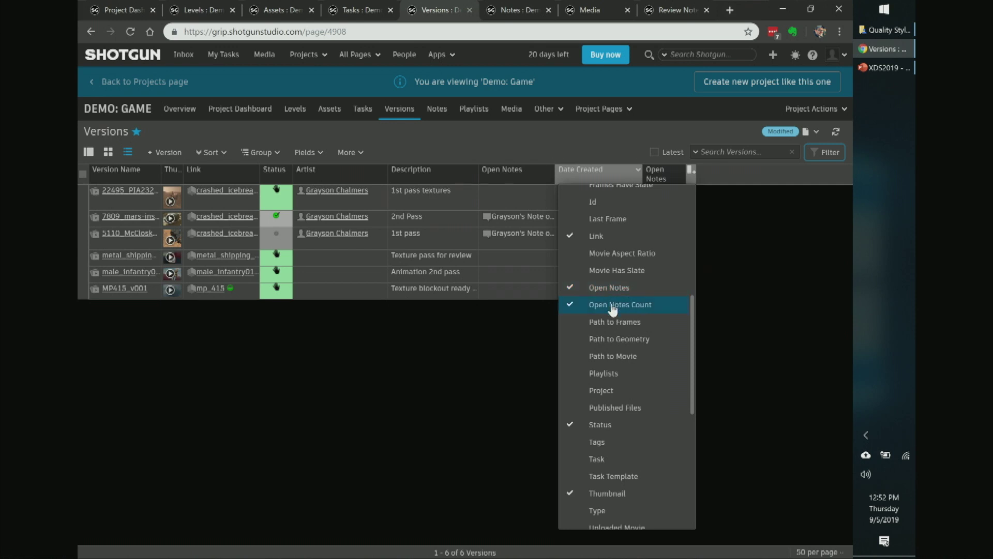
click(527, 324)
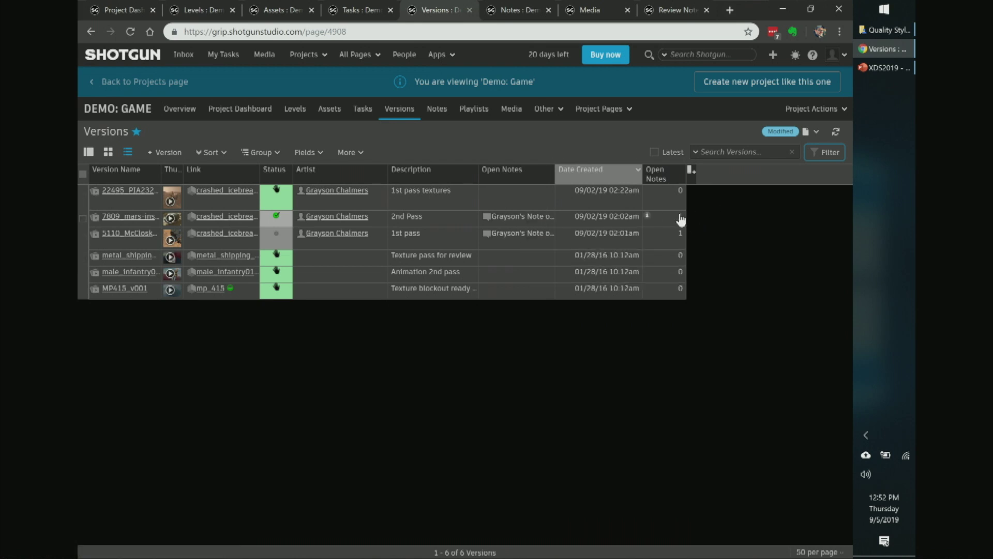
Widen the Open Notes Count column, and view the open notes of the 7809_mars-inspection-rover-wheel version across their full width before closing them.
drag(687, 173, 709, 175)
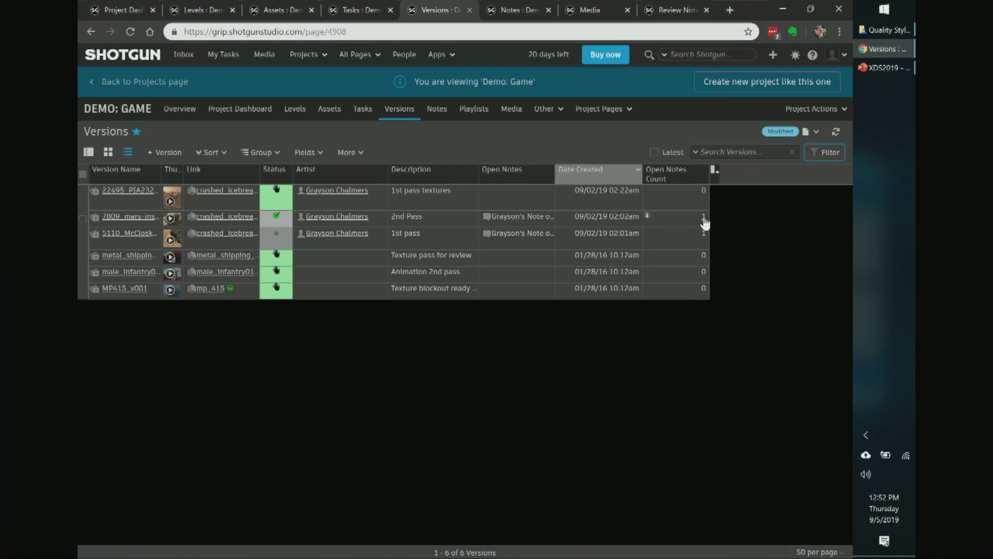
click(704, 220)
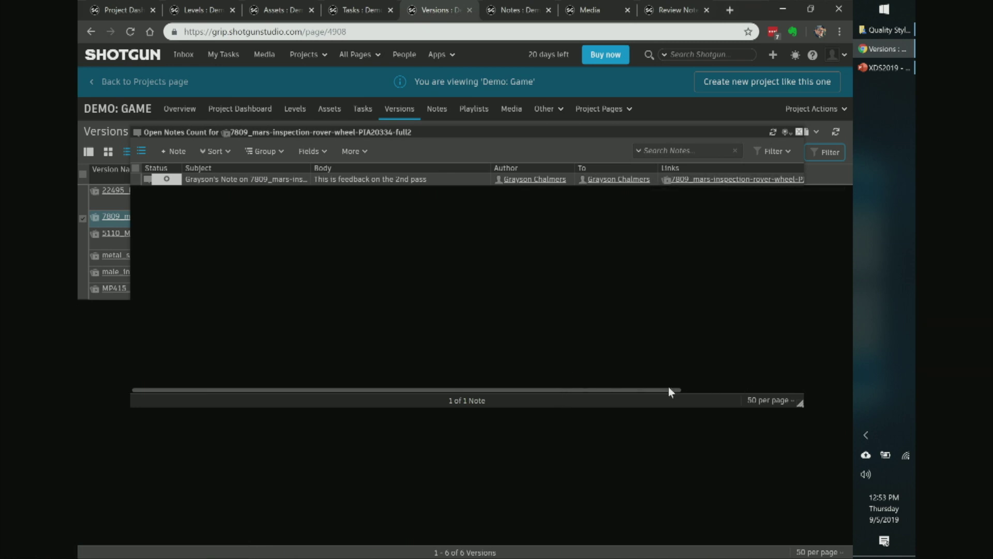
drag(668, 389, 815, 380)
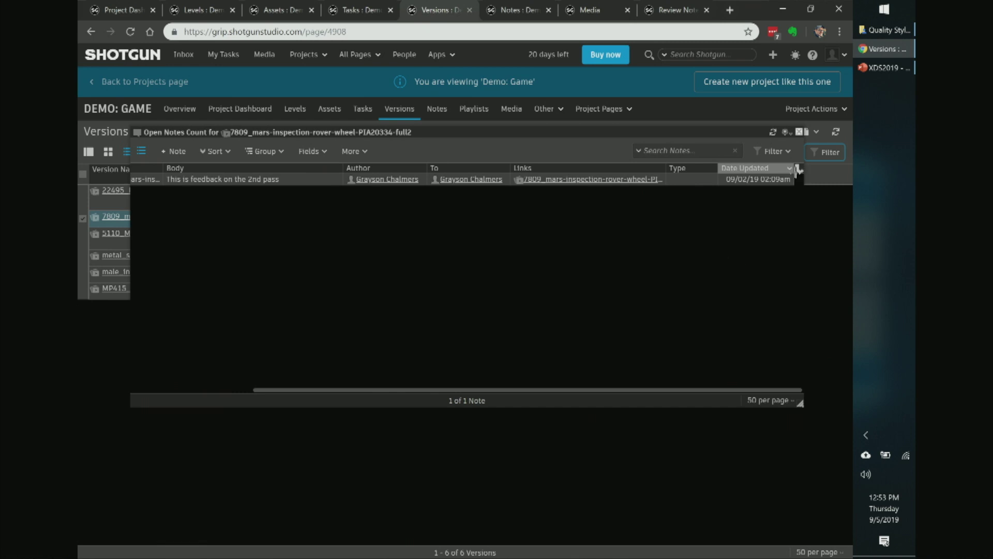
click(800, 133)
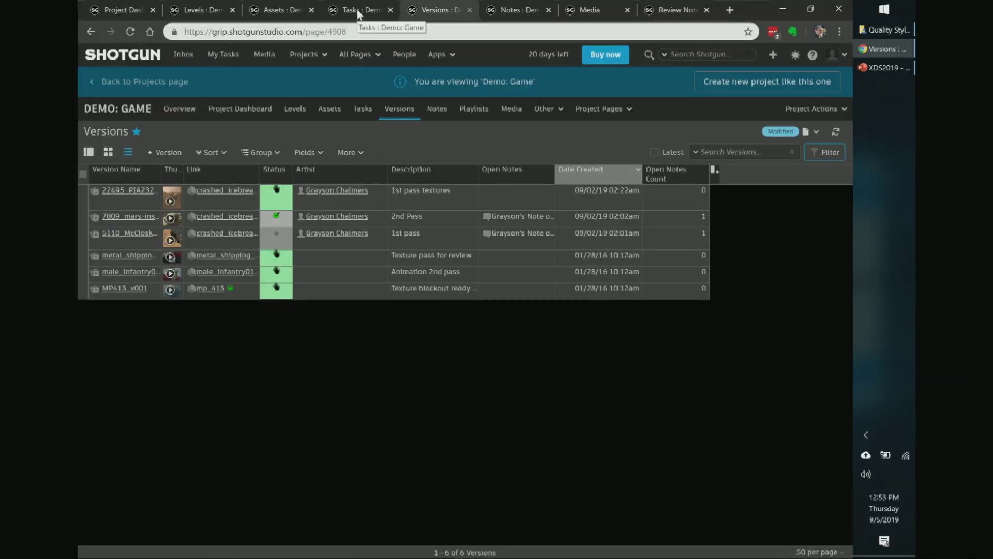
Switch to the project's Tasks list, add the Version count field as a column, and narrow that column.
click(357, 9)
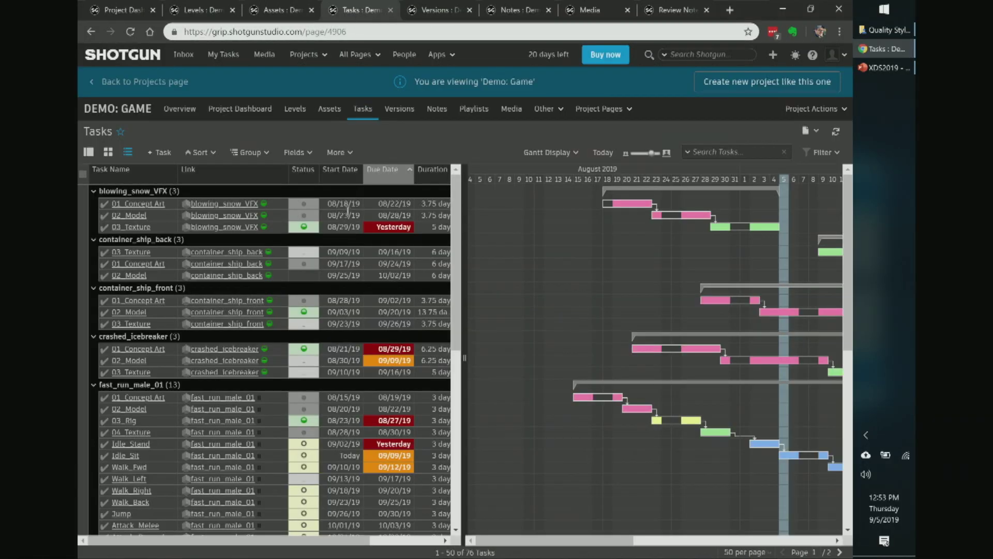
drag(300, 541, 438, 536)
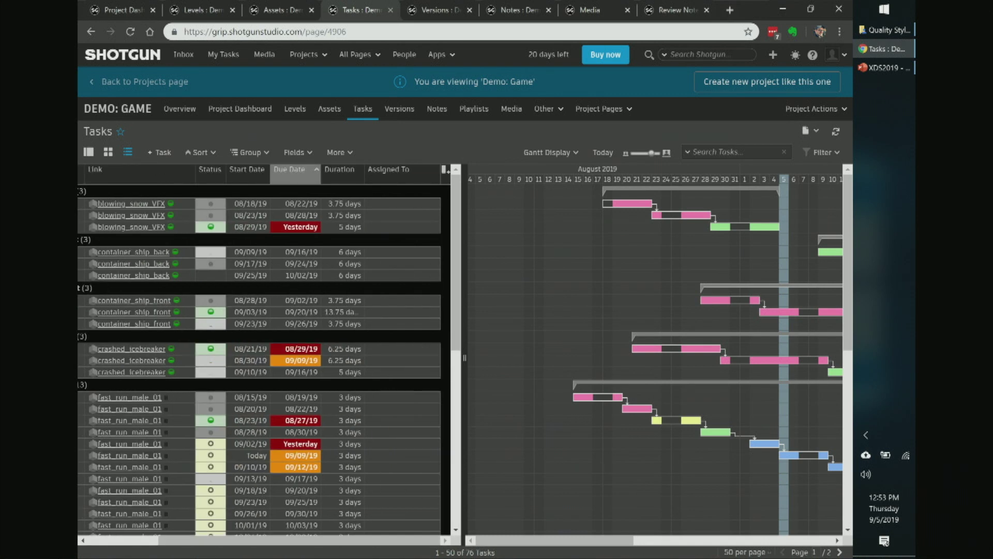
click(444, 170)
scroll(427, 251, down, 10)
scroll(427, 251, up, 6)
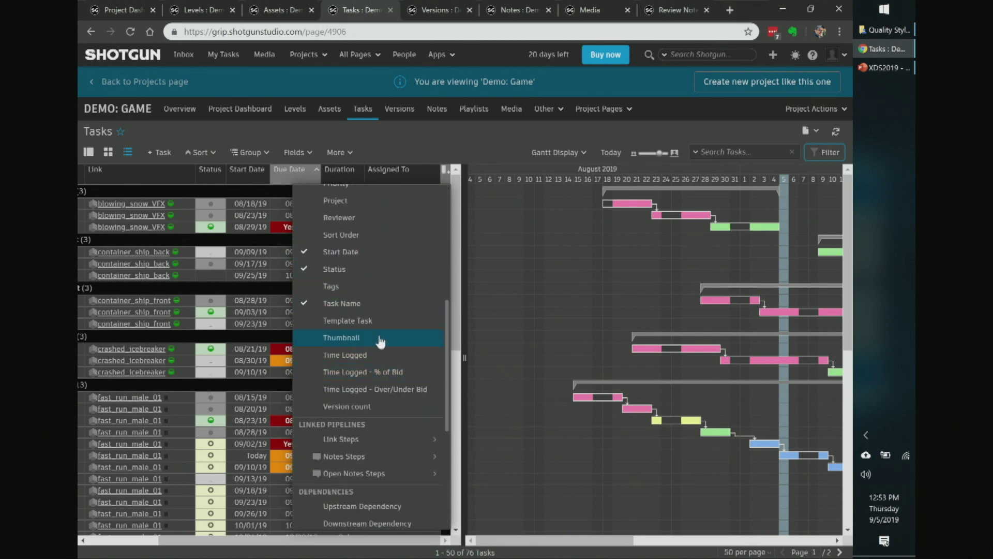
click(378, 408)
click(370, 539)
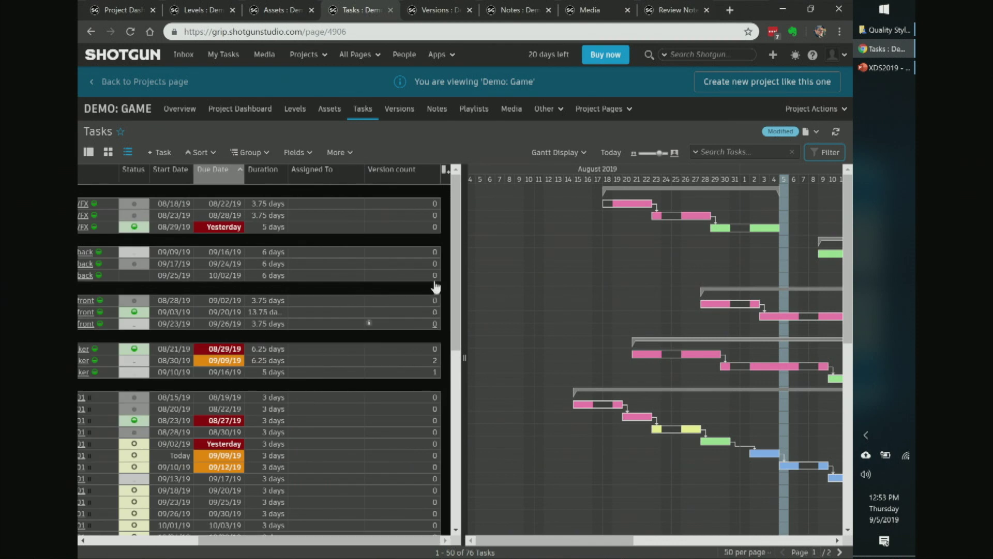
drag(440, 175, 425, 180)
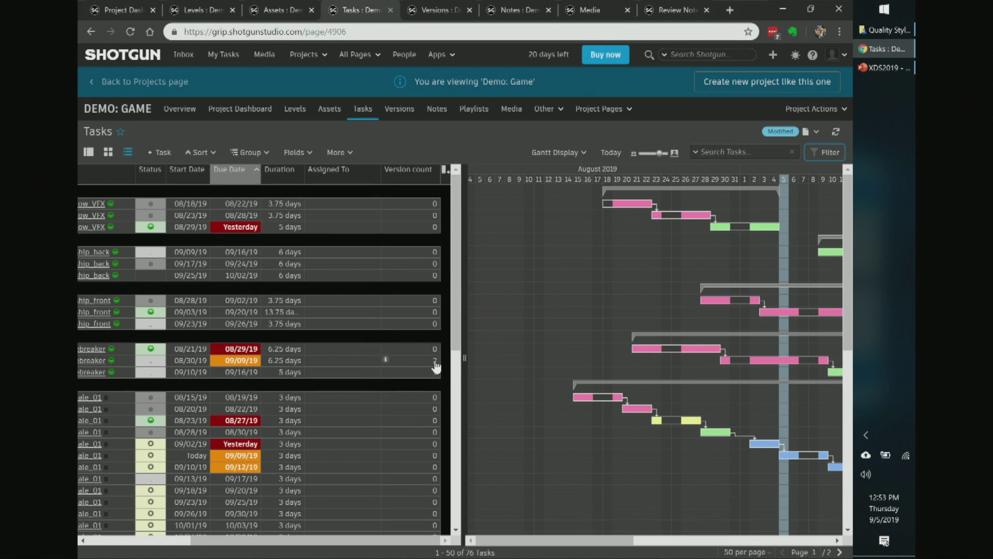
View the versions behind the version count of the crashed_icebreaker 02_Model task, and close their list.
click(434, 361)
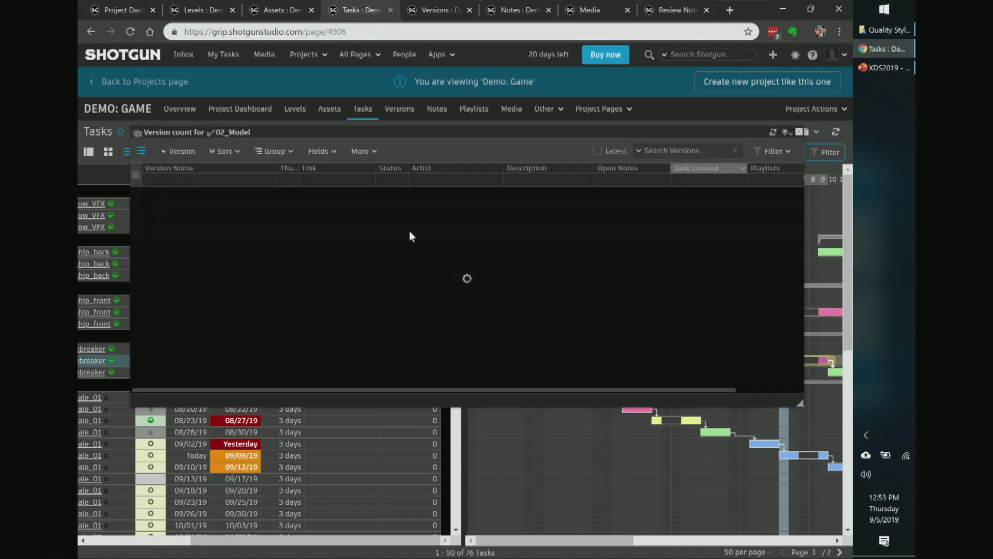
click(799, 135)
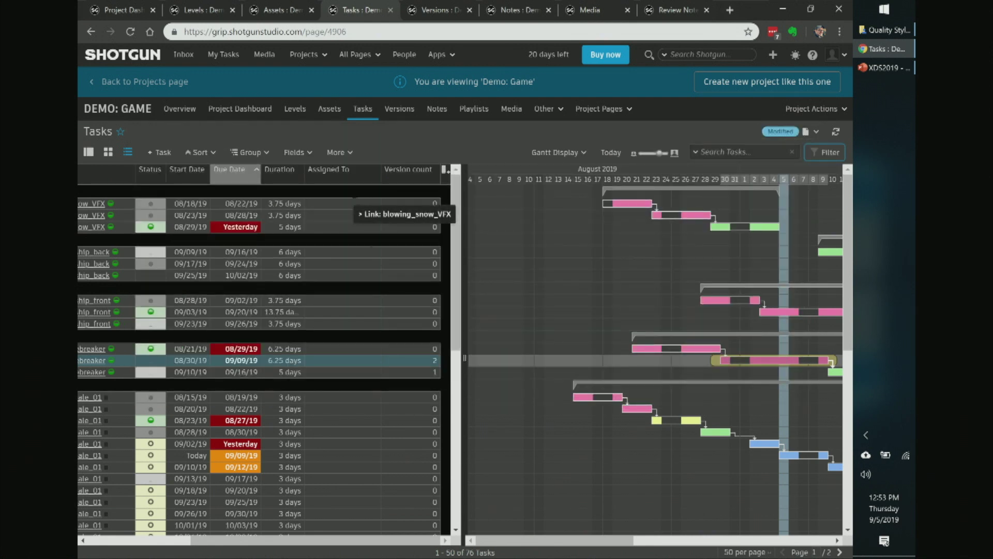
click(435, 362)
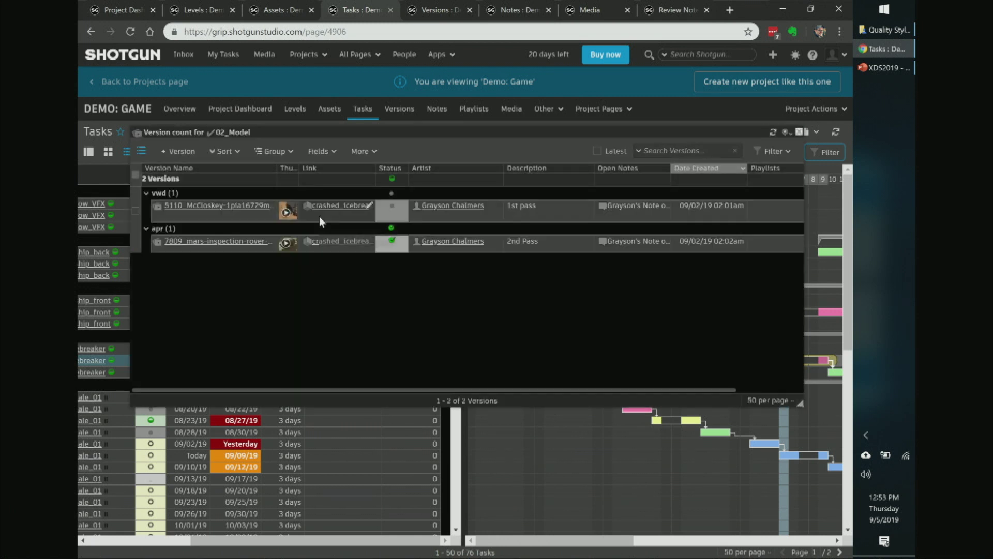
click(800, 132)
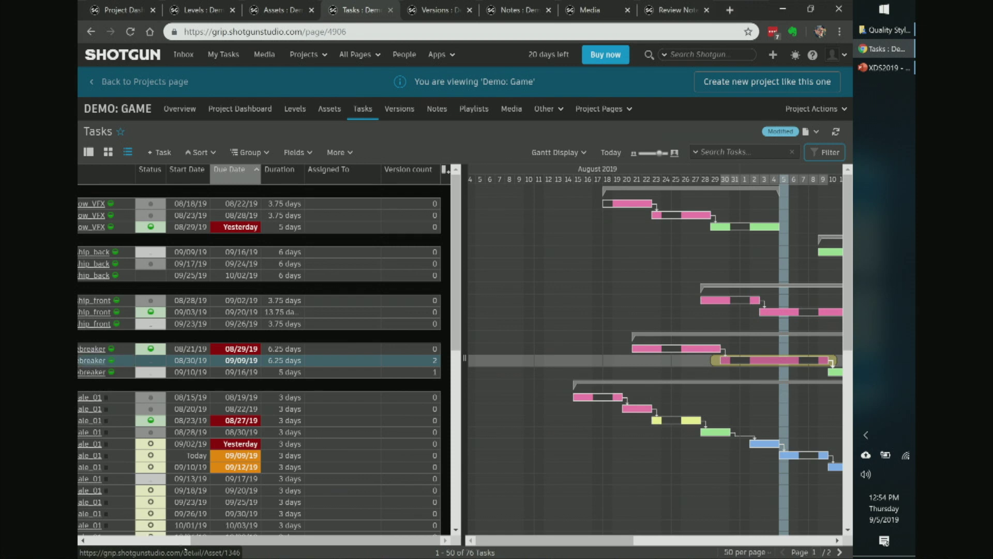
Start a new custom task field of type Query, with Version as the queried entity.
drag(137, 539, 111, 540)
scroll(386, 445, right, 5)
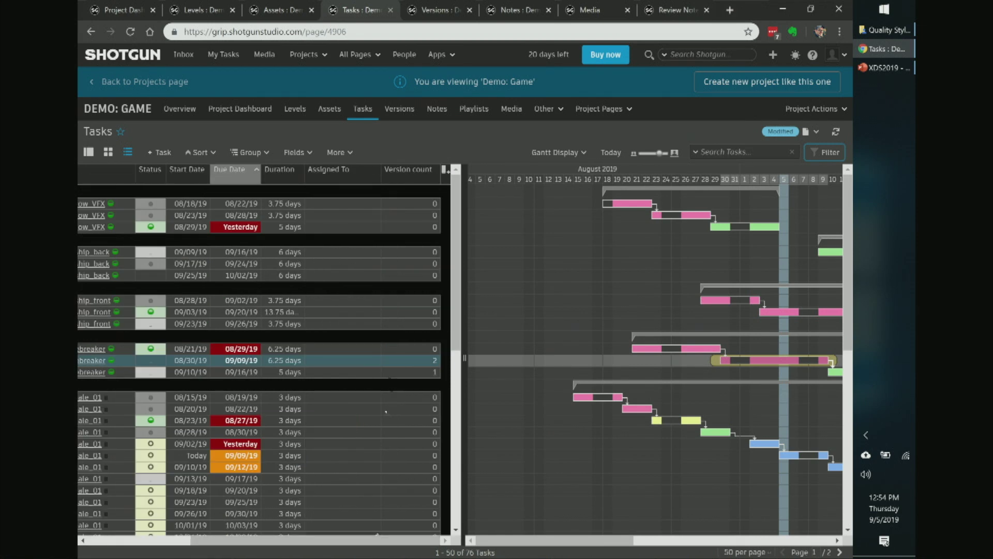
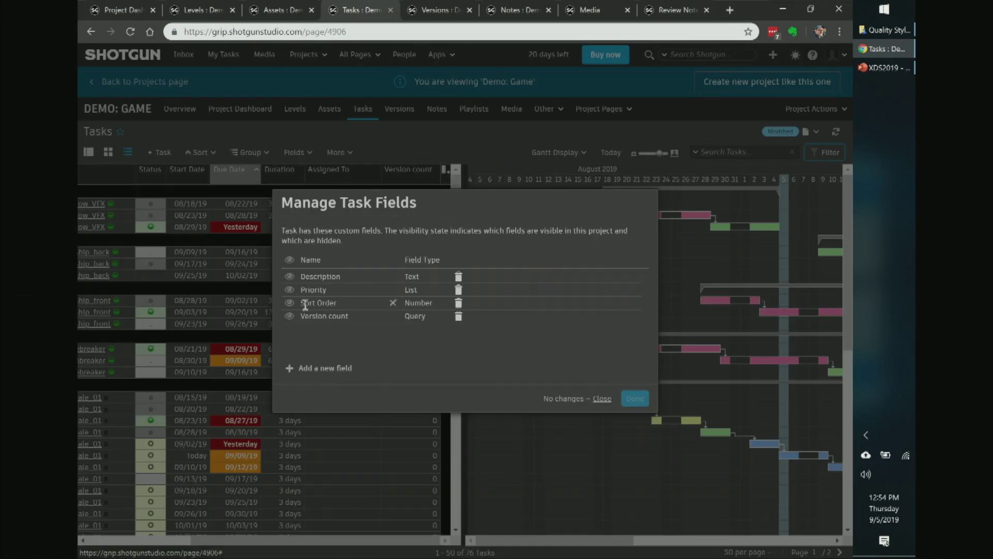
click(339, 368)
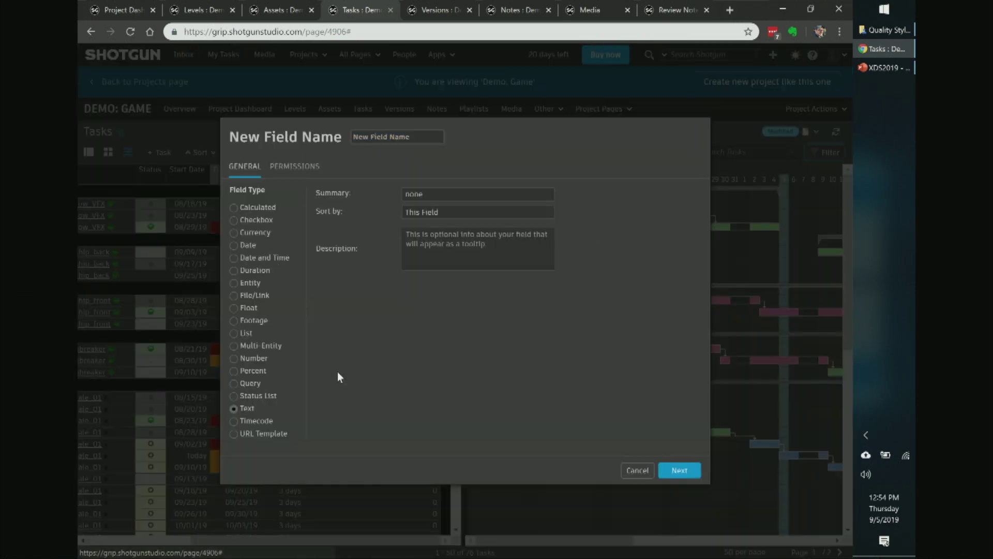
click(241, 384)
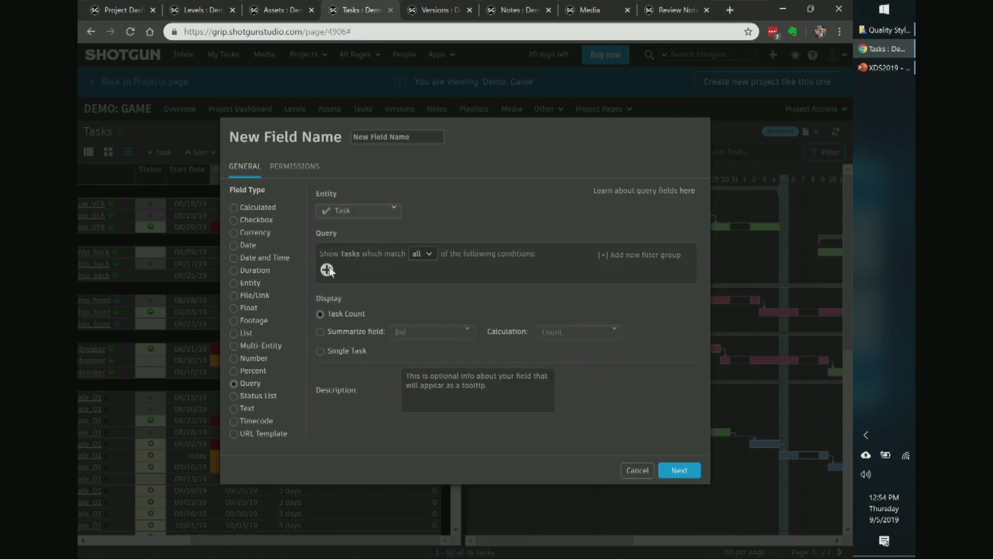
click(347, 216)
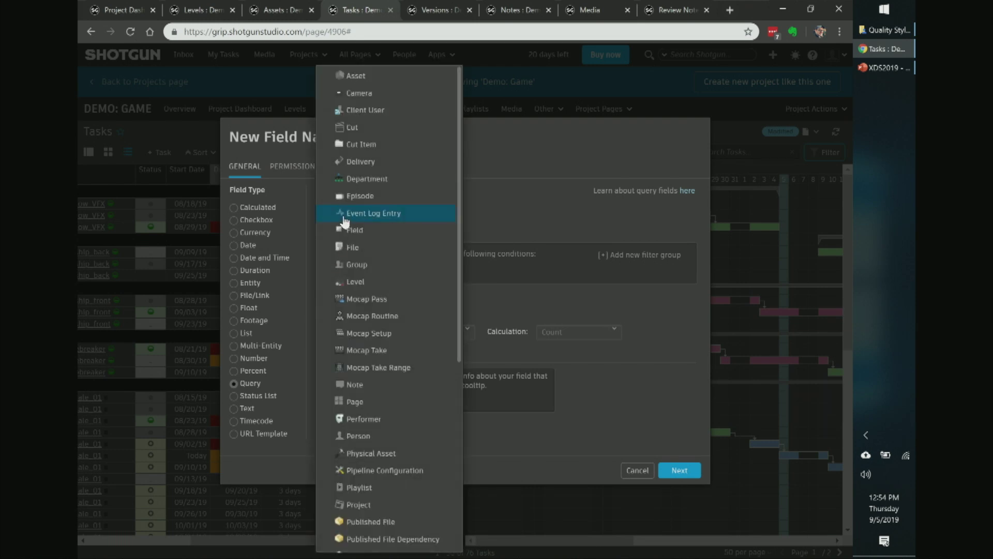
scroll(351, 227, down, 5)
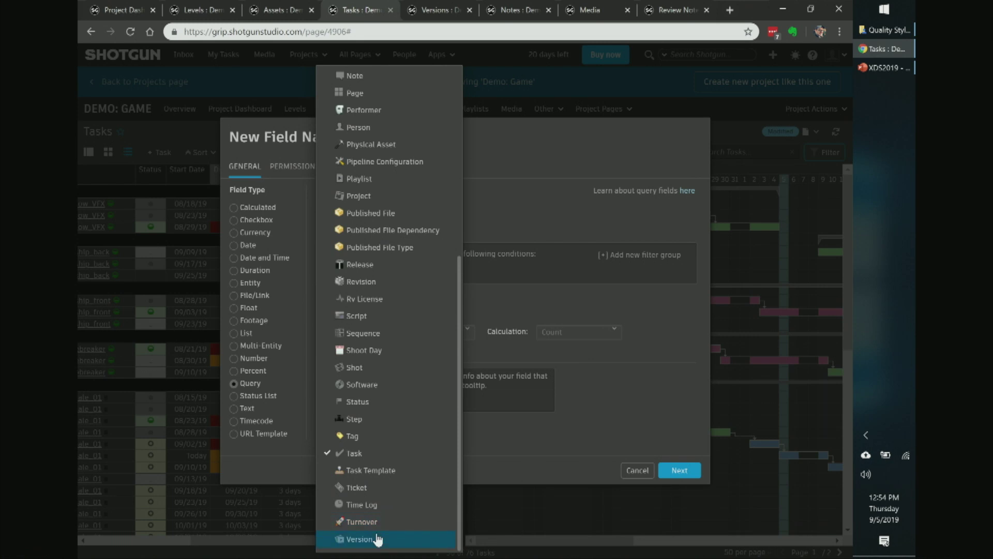
click(378, 539)
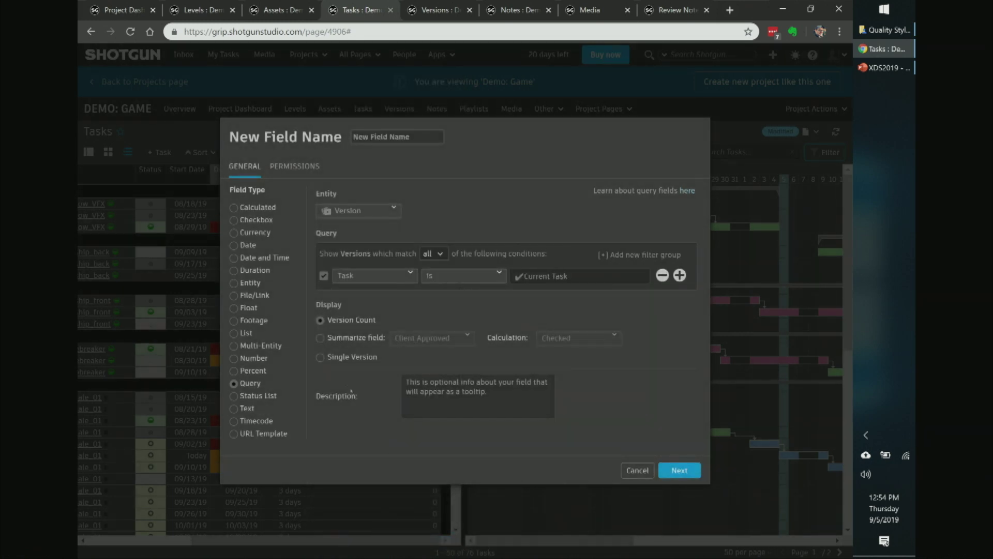
Try the Single Version display for the query field and review its sorting options, ending on Version Count.
click(327, 358)
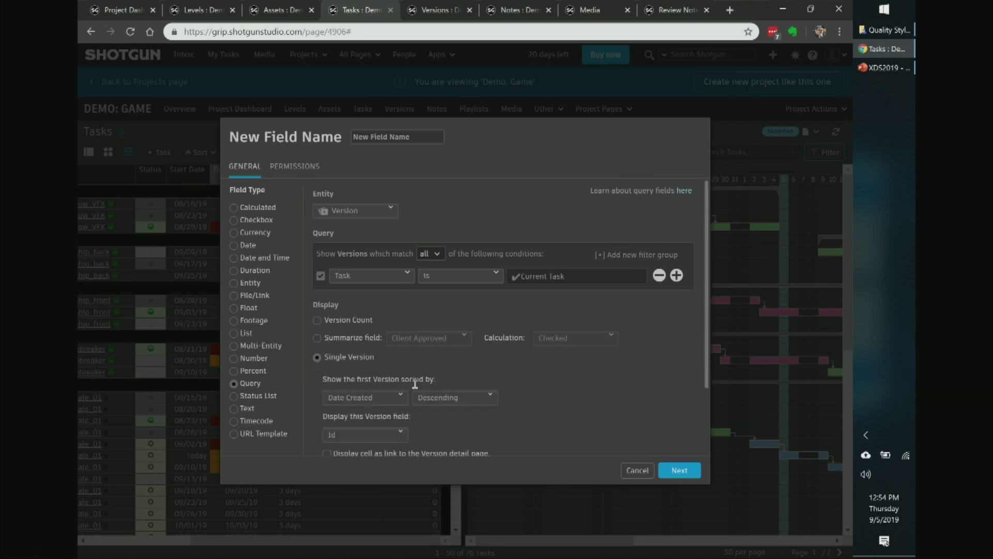
scroll(364, 312, down, 2)
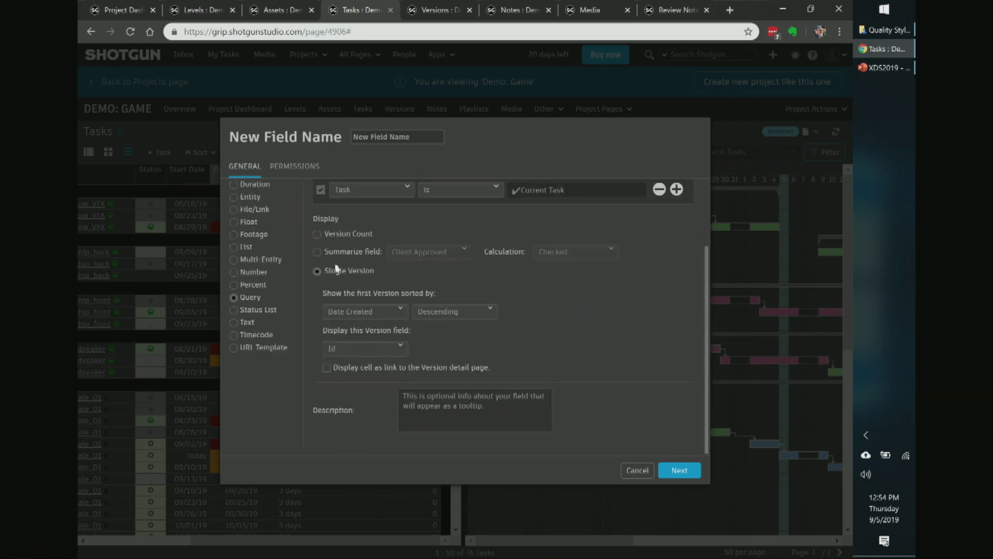
click(318, 236)
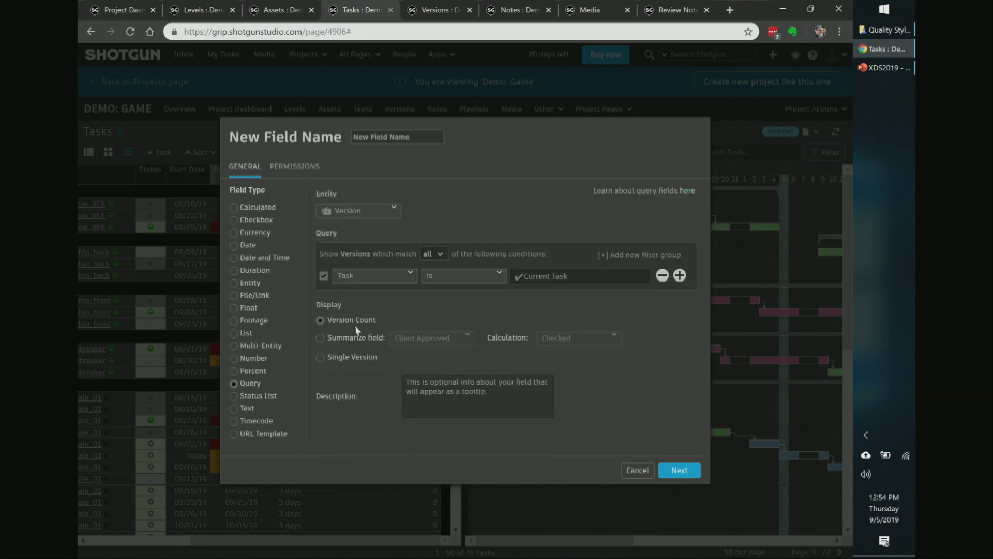
click(320, 358)
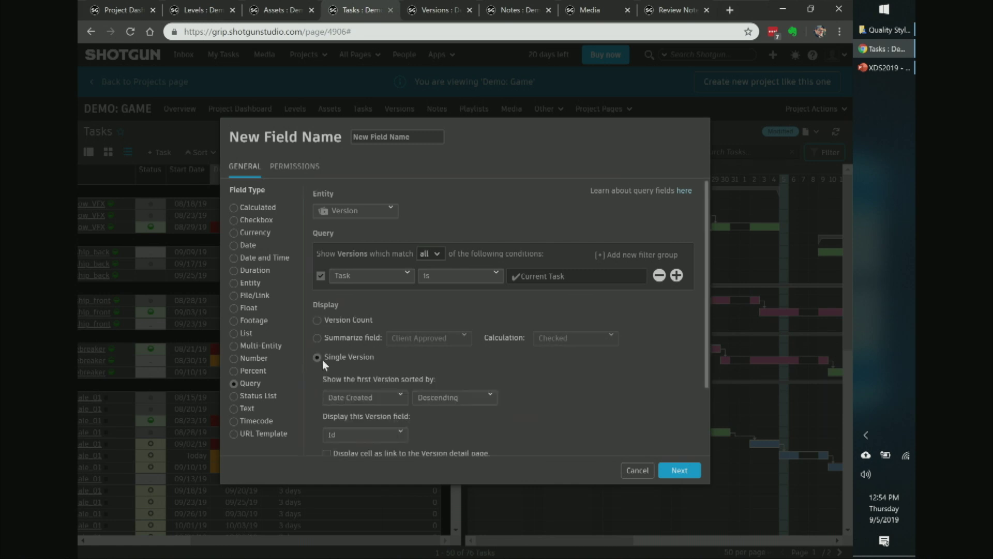
click(317, 321)
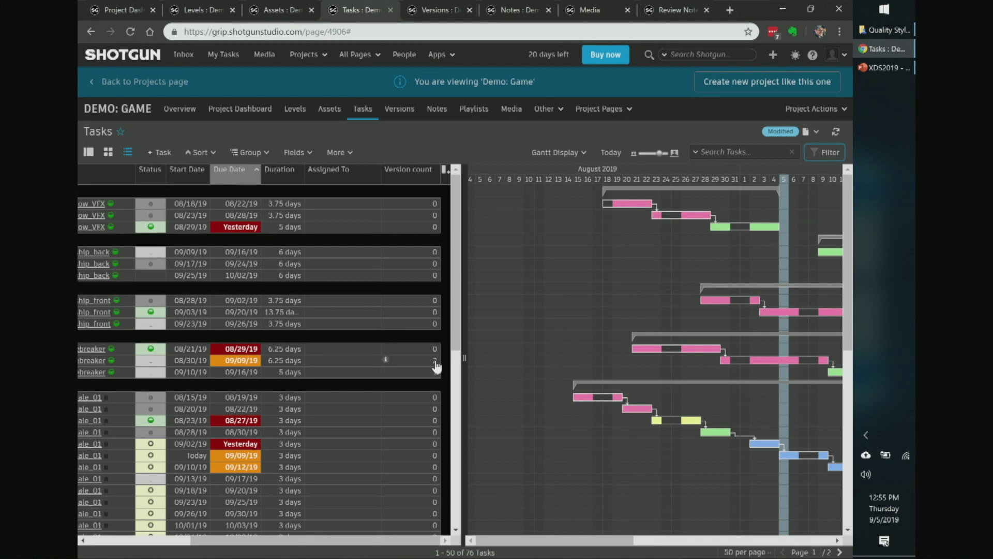
Enlarge the thumbnails of the versions behind the crashed_icebreaker 02_Model version count, and open the 1st pass version's media.
click(435, 361)
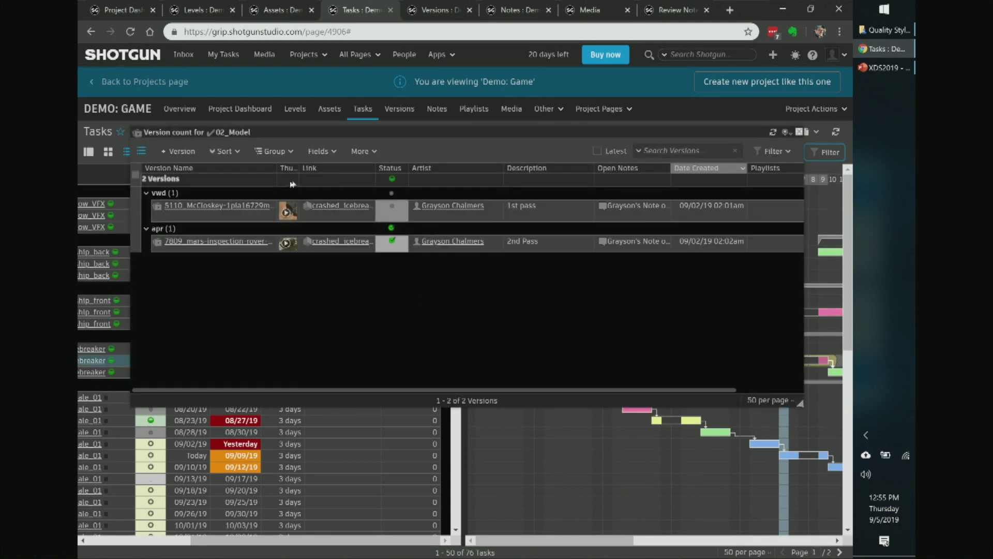
mouse_move(299, 168)
mouse_down()
mouse_move(383, 168)
mouse_move(290, 168)
mouse_up()
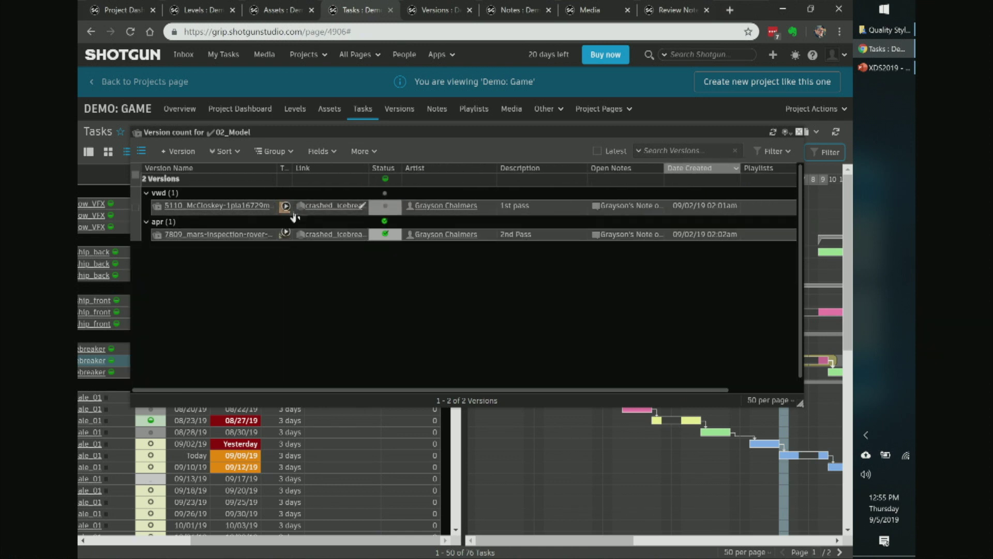
drag(293, 168, 340, 169)
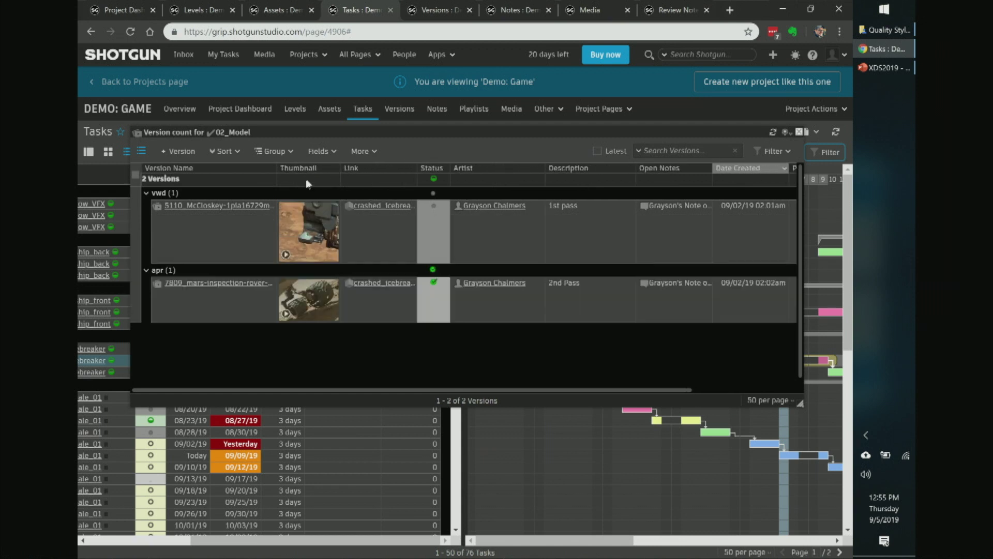
click(309, 233)
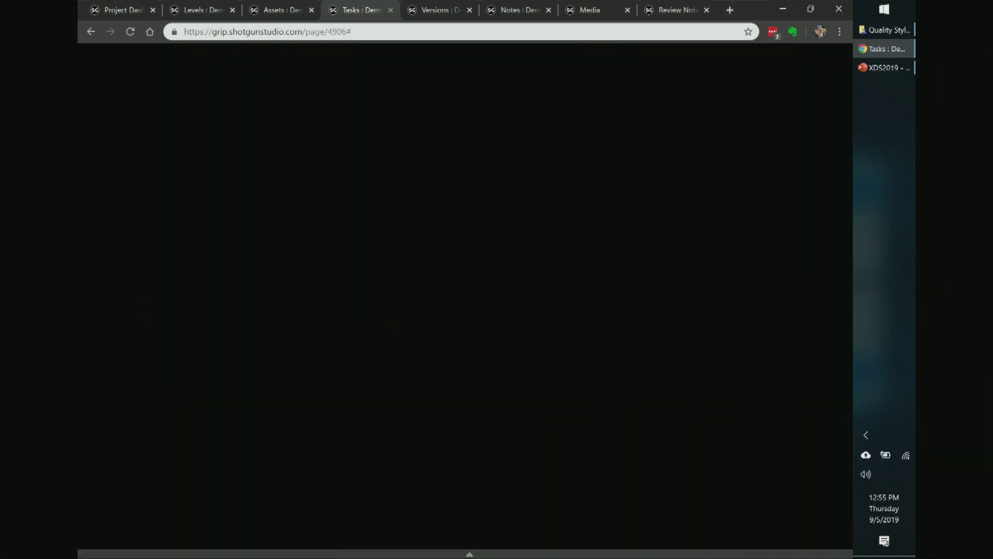
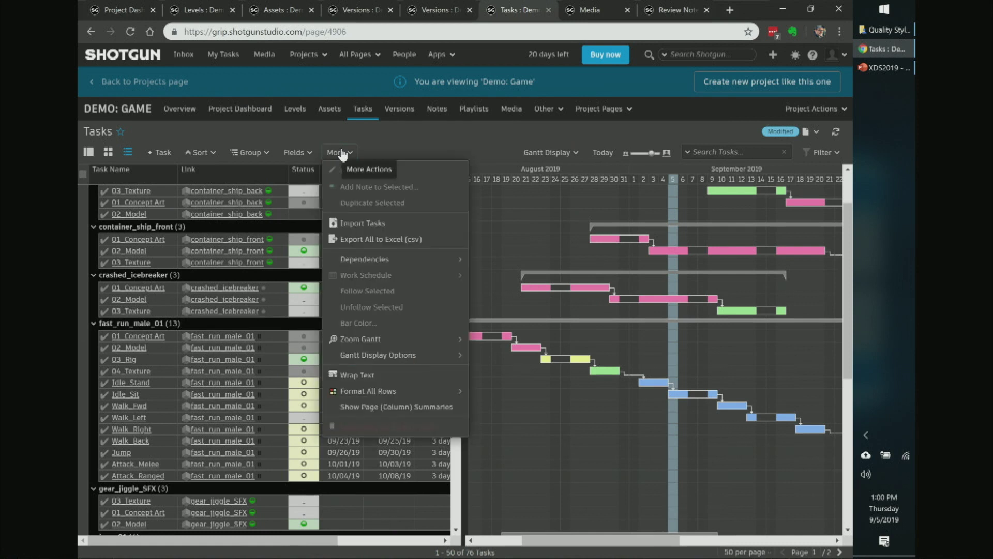
View the additional actions for the Tasks list, open the bulk task import, and close it without adding a file.
click(341, 154)
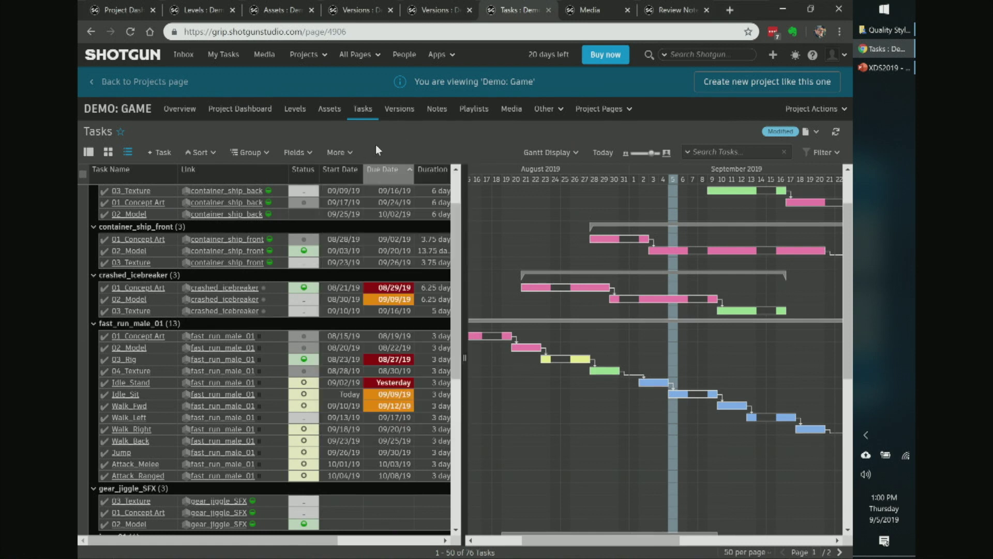
click(342, 154)
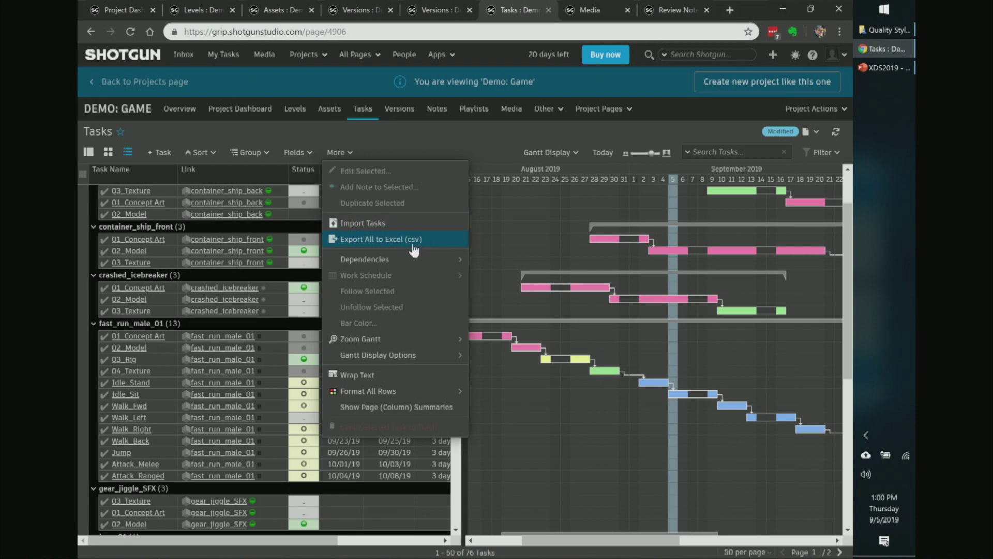
click(397, 229)
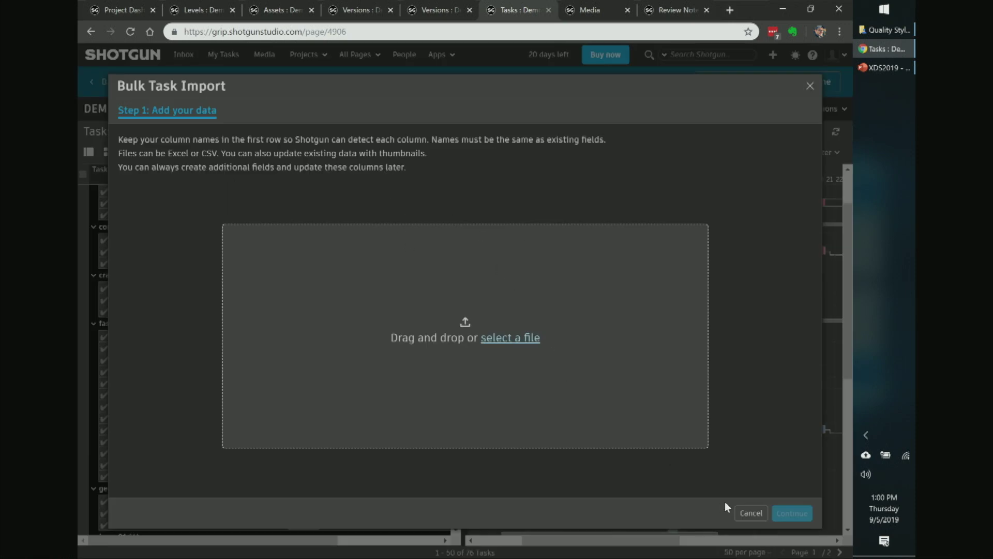
click(751, 515)
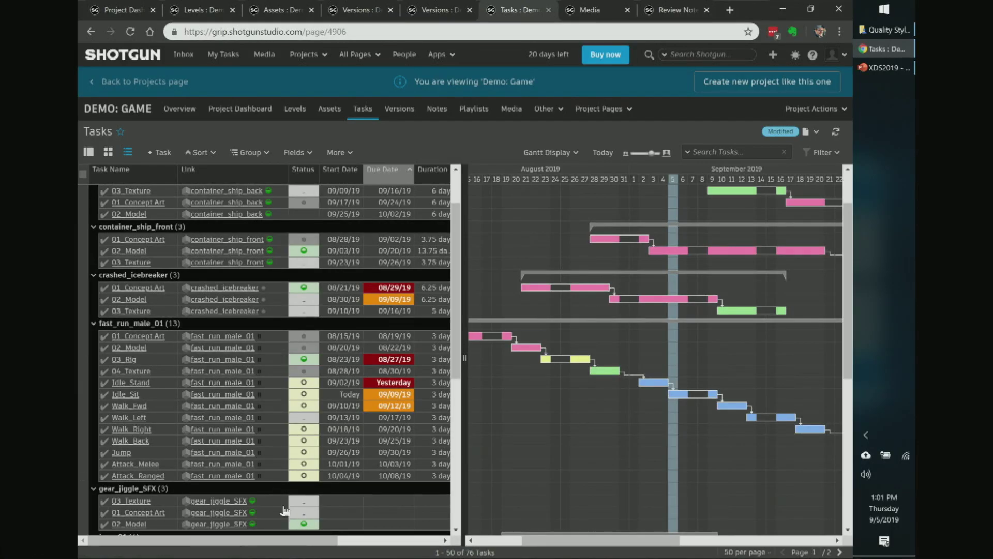
Overwrite the Assigned To field on all six container_ship_back and container_ship_front tasks with the matching person's name.
drag(306, 538, 414, 536)
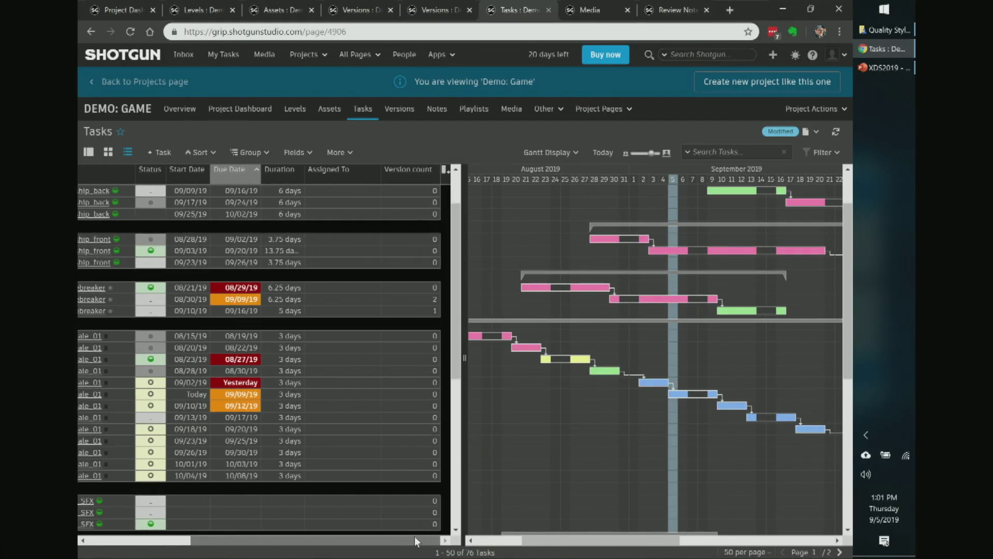
click(331, 194)
drag(365, 539, 283, 550)
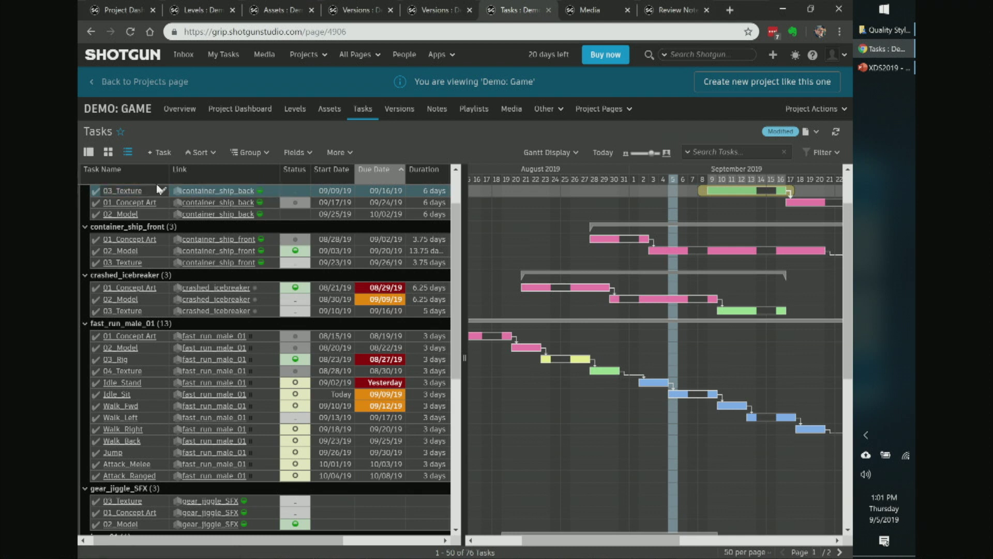
drag(345, 541, 451, 544)
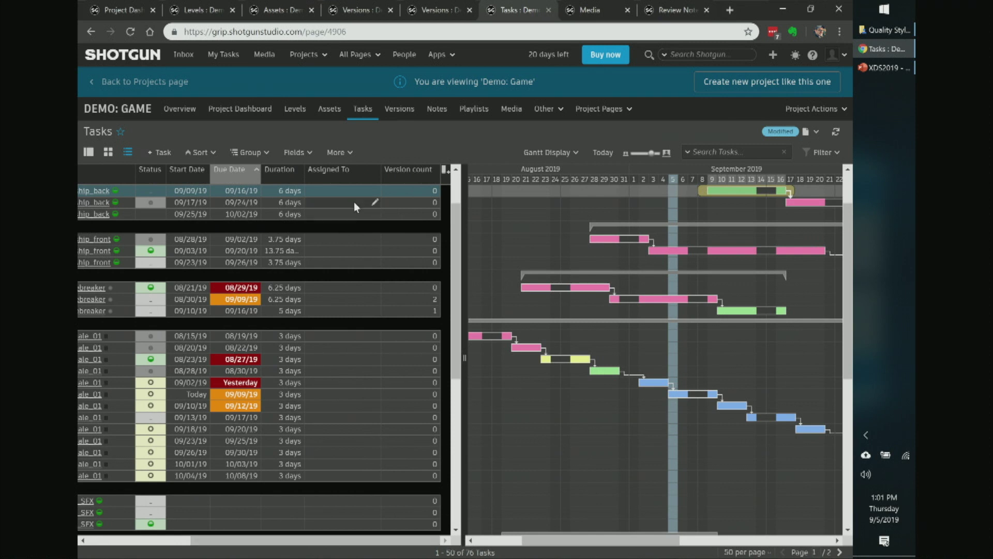
shift+click(358, 262)
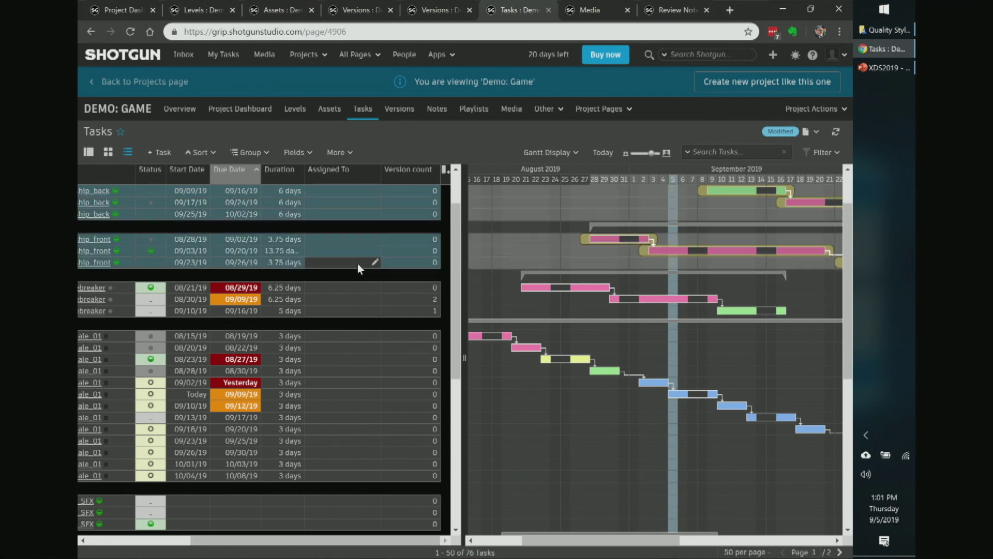
right_click(352, 191)
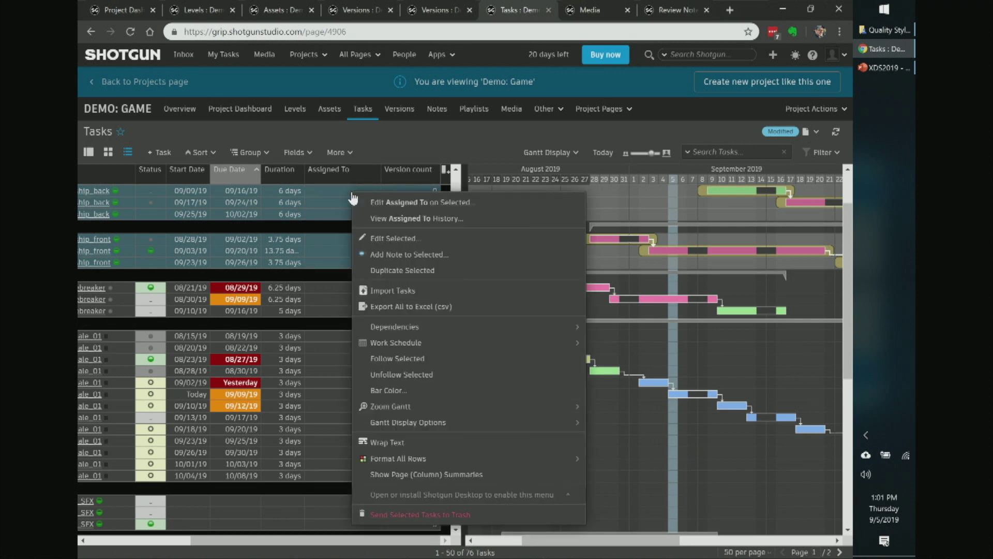
click(397, 205)
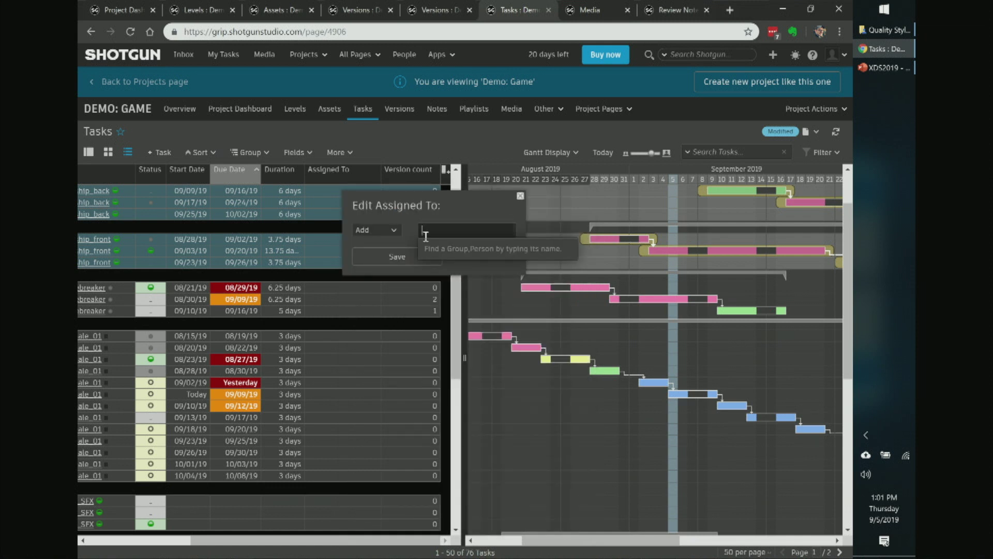
click(391, 231)
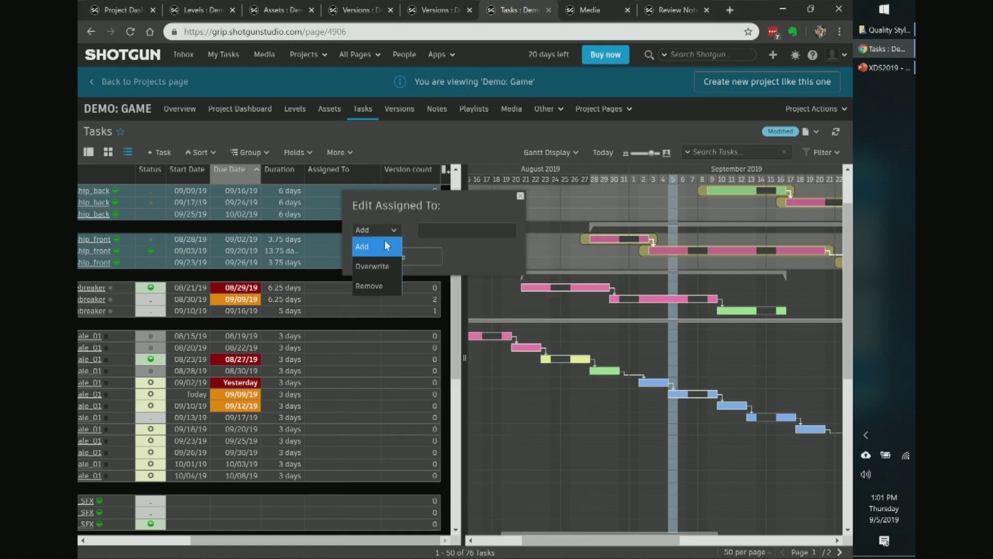
click(377, 265)
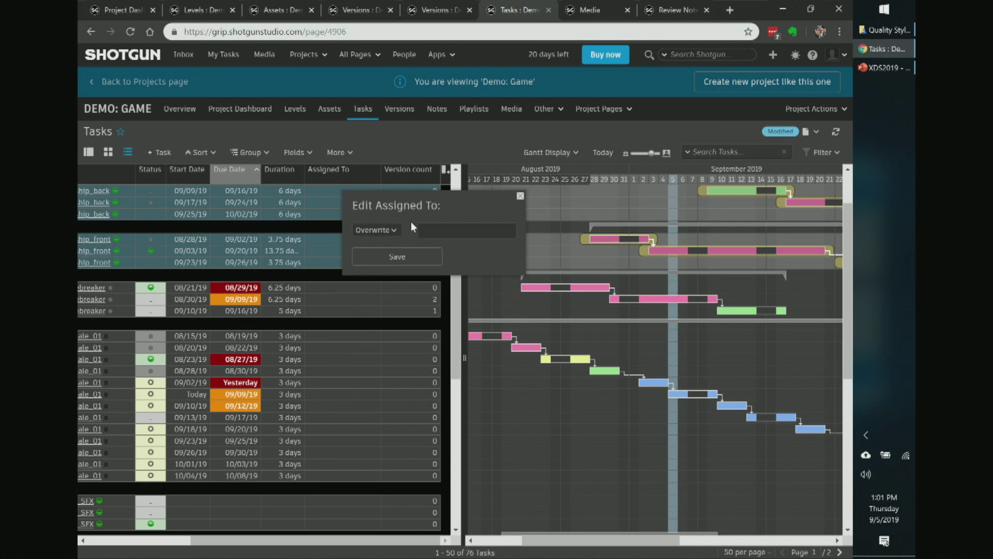
click(427, 231)
text(g)
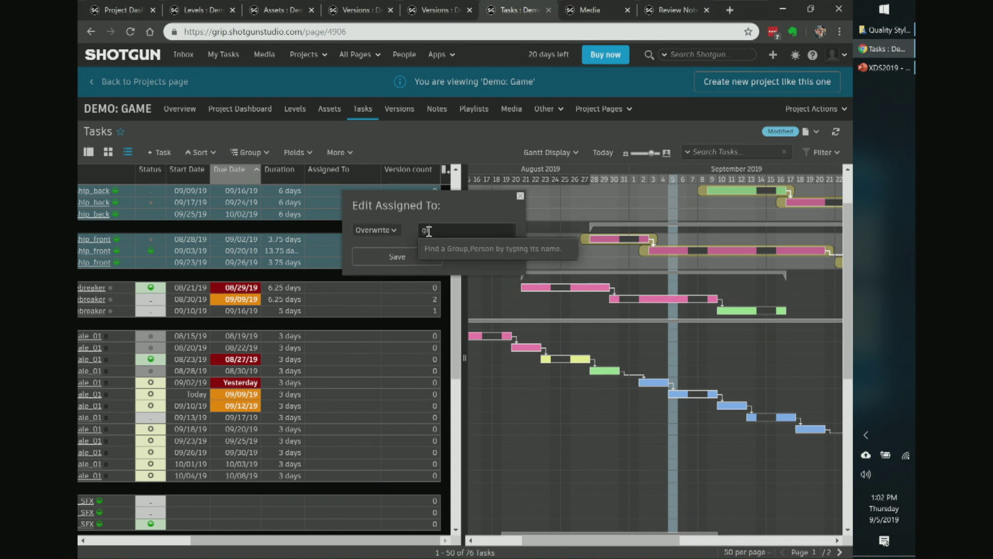
text(r)
key(Return)
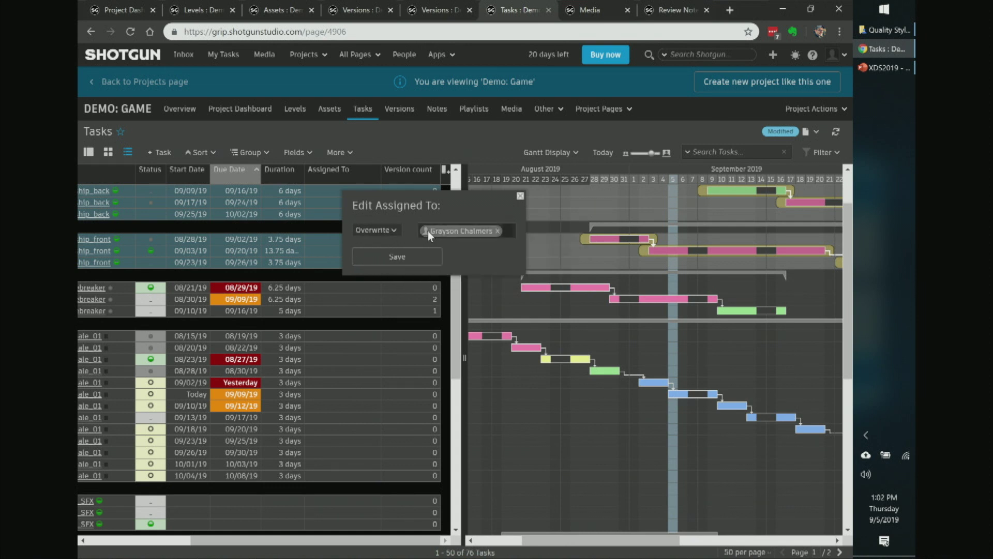
click(395, 257)
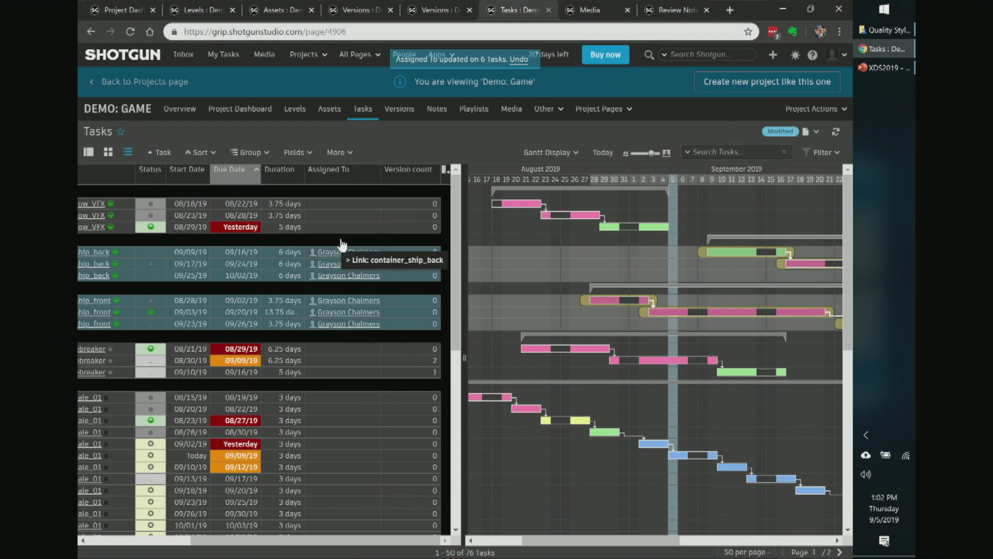
Bulk-edit the six selected container_ship tasks, setting the duration to 5 days and excluding the 09/27/19 due date from the edit.
right_click(378, 256)
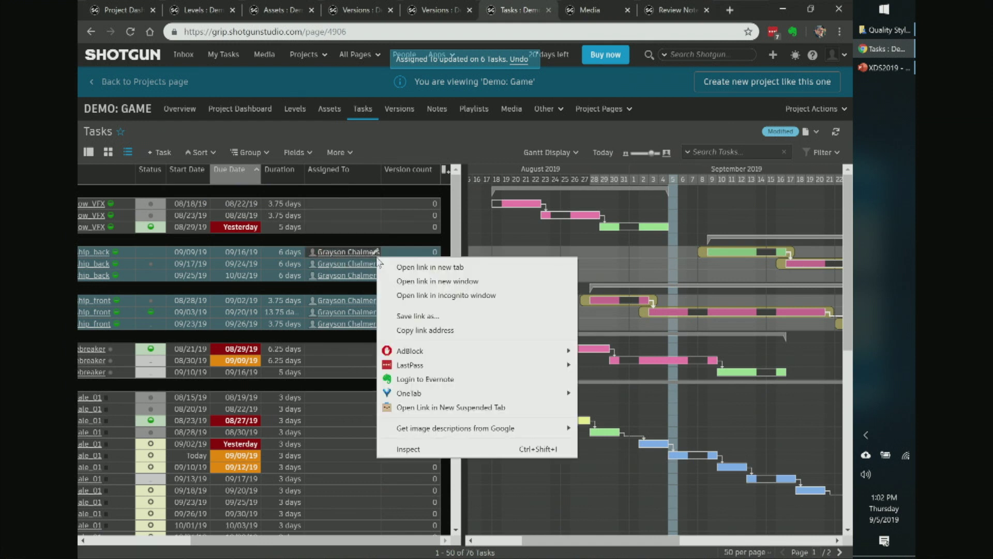
right_click(377, 252)
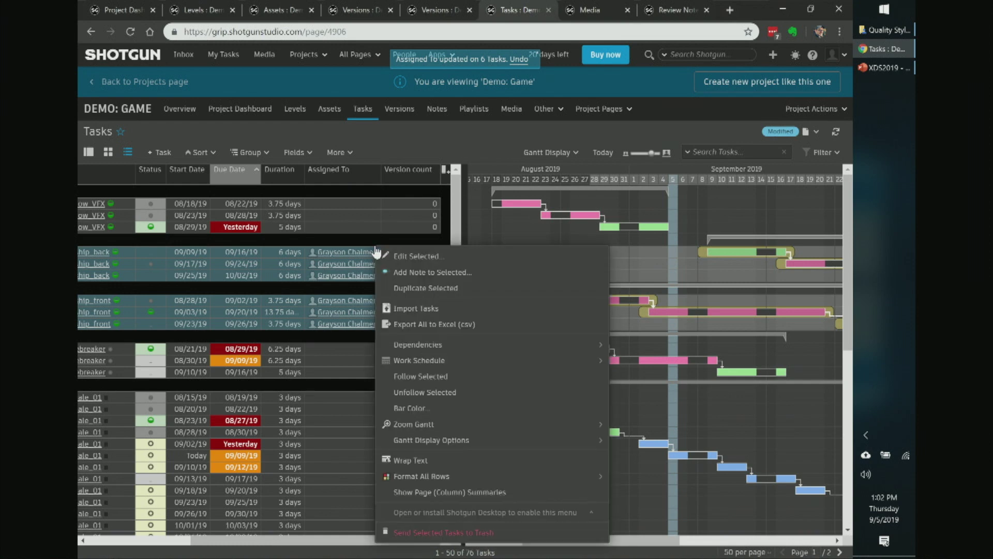
click(440, 258)
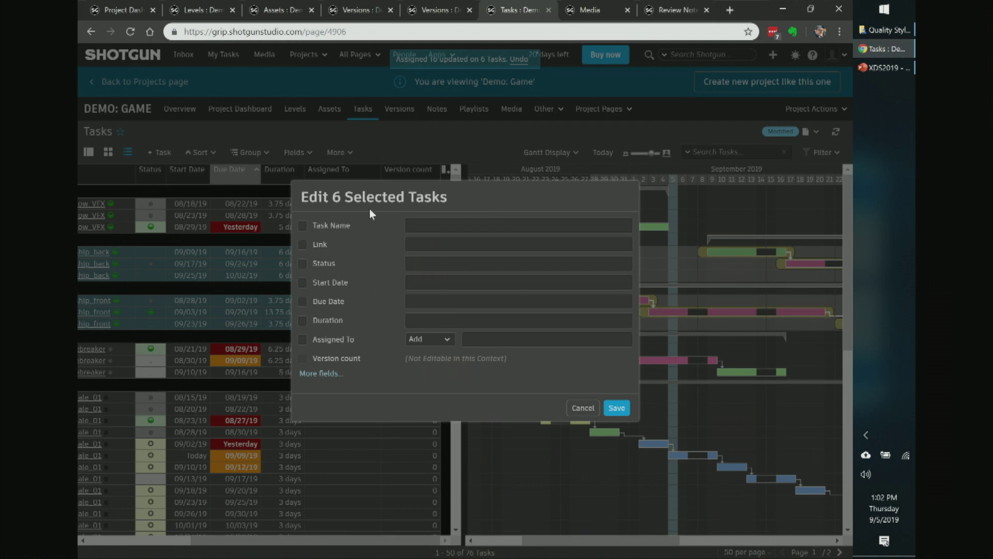
click(424, 298)
click(482, 383)
click(439, 321)
click(303, 301)
click(434, 318)
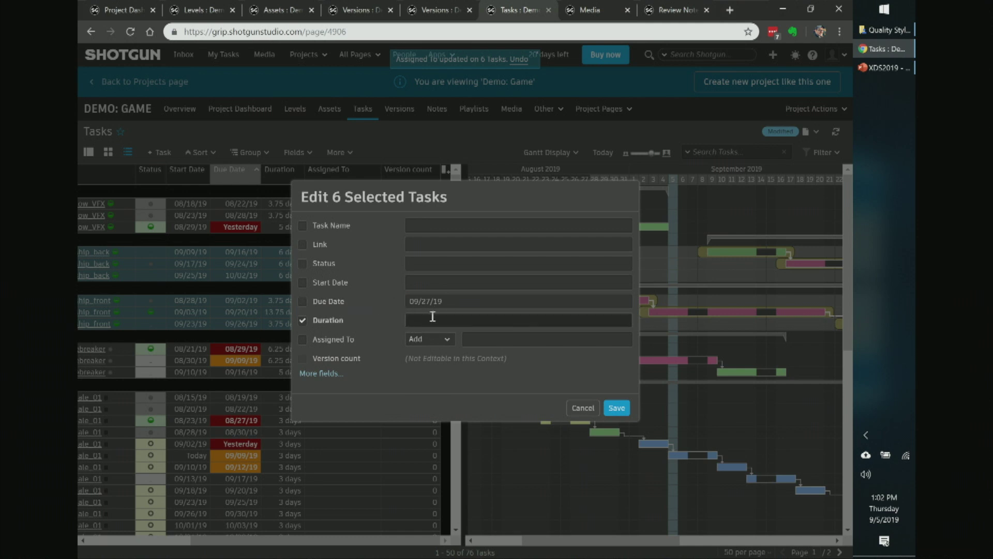
Set the Assigned To edit to Overwrite with an empty value for the six selected tasks.
click(436, 340)
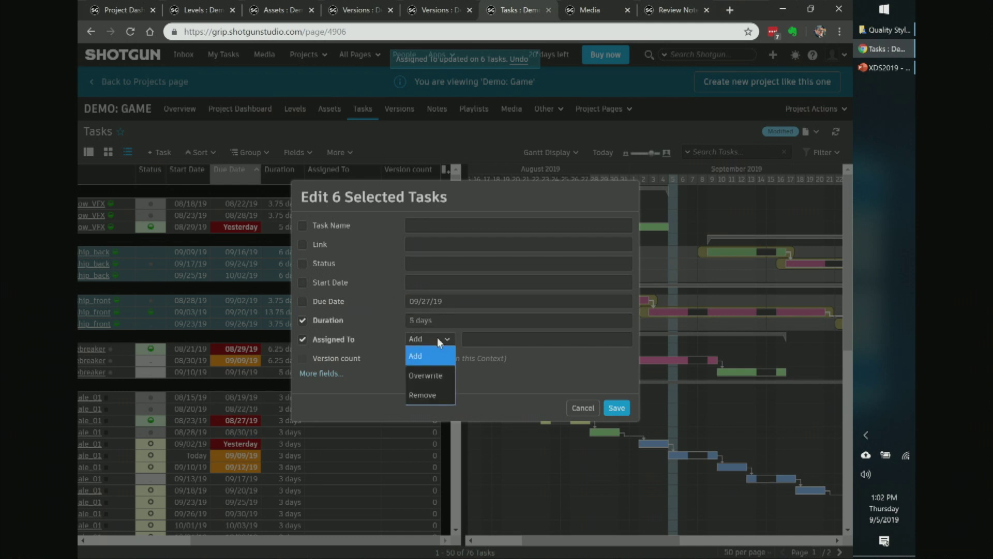
click(438, 376)
click(476, 338)
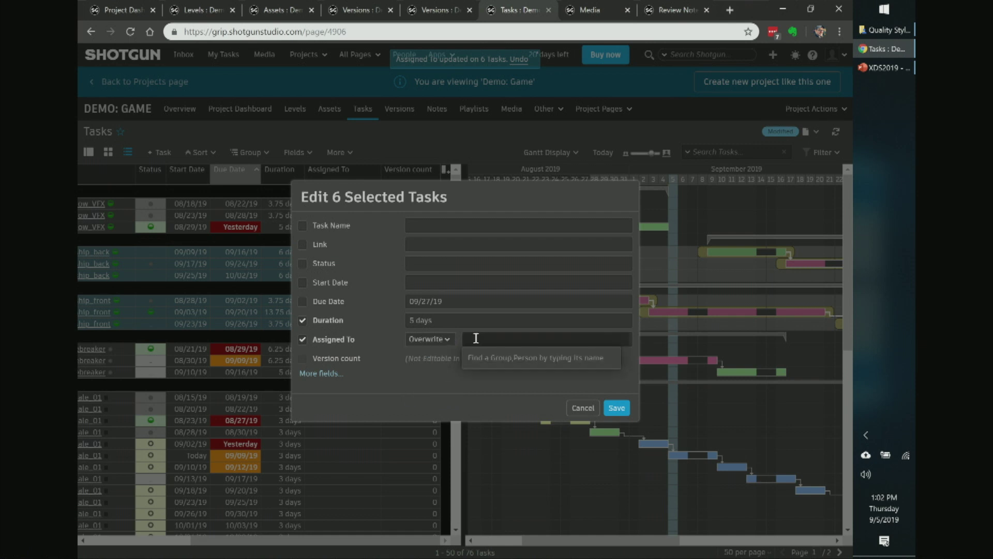
click(435, 340)
click(432, 375)
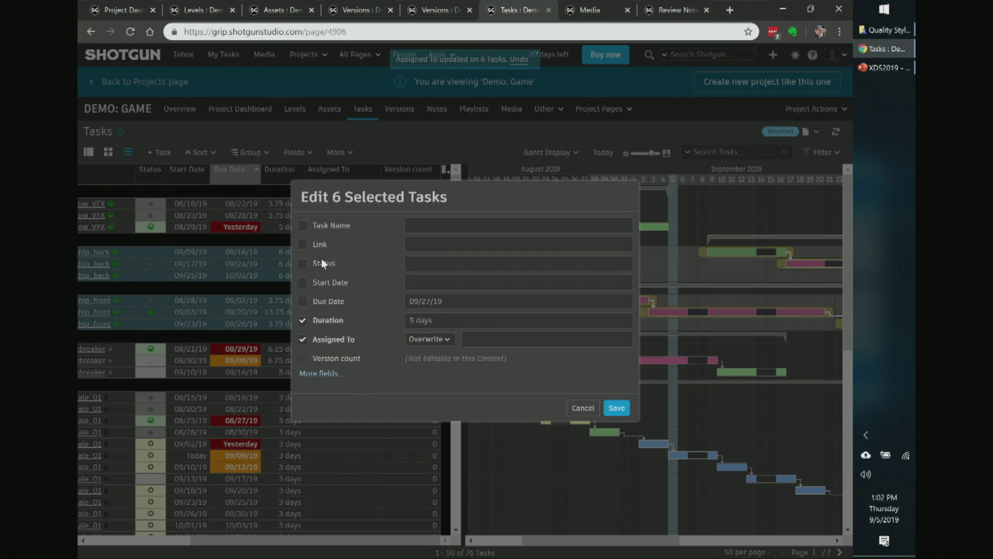
Review the available status values, exclude Status from the bulk edit, and save the changes to the six tasks.
click(303, 265)
click(427, 265)
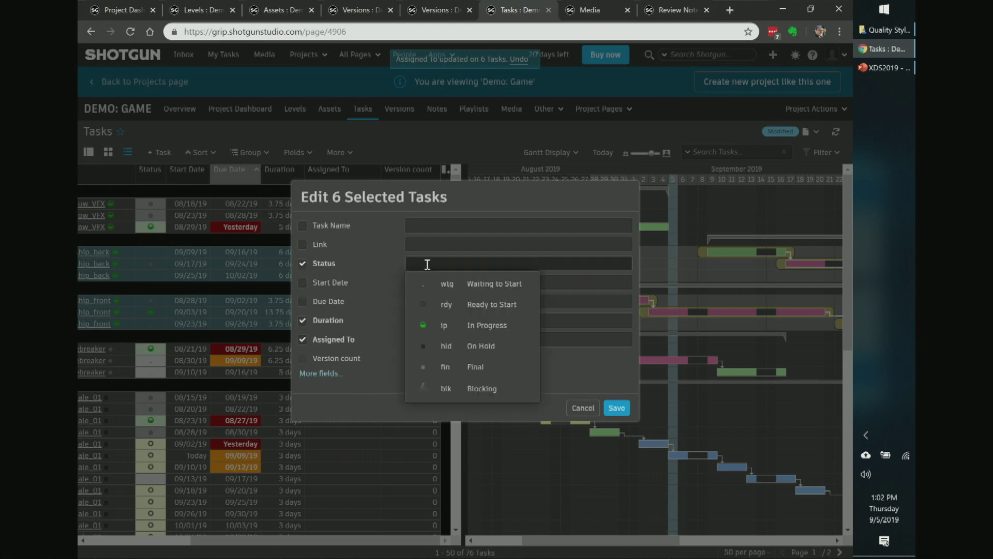
click(302, 263)
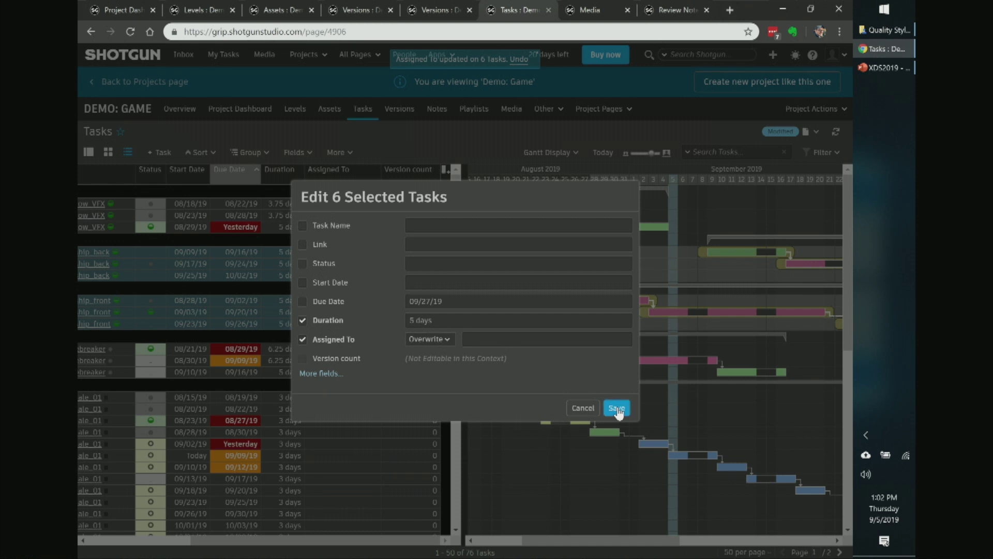
click(617, 408)
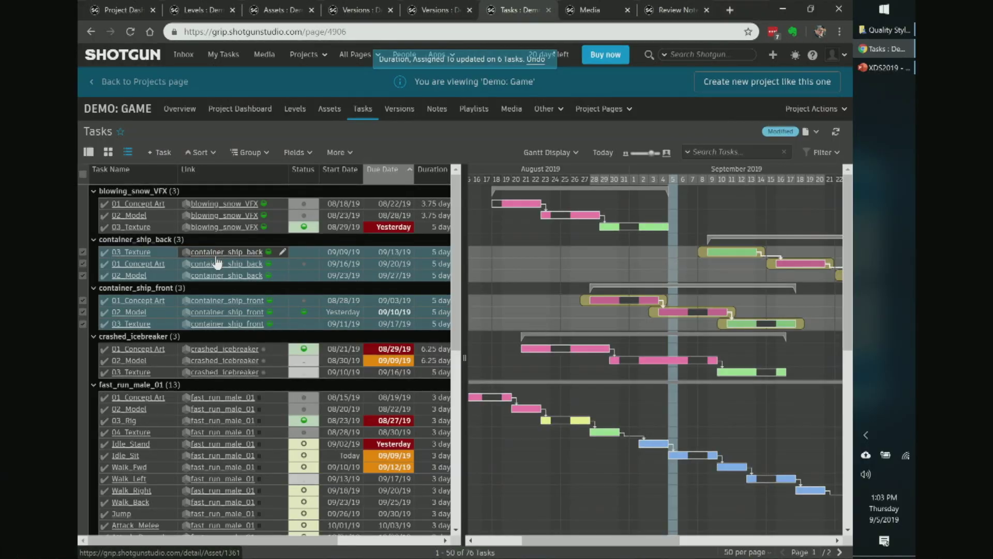
View the tasks on the container_ship_back asset's page, and return to the project's Tasks list.
scroll(217, 262, down, 1)
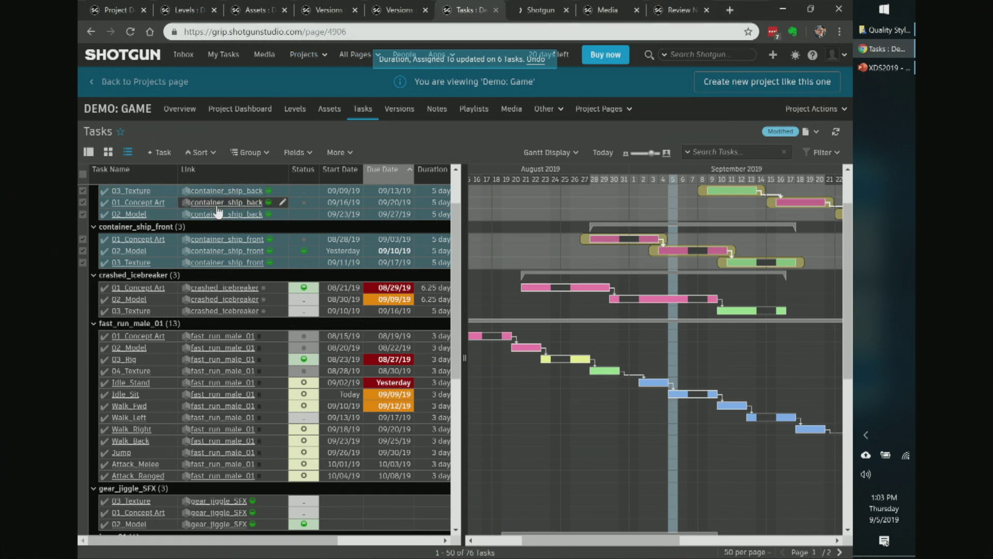
click(535, 7)
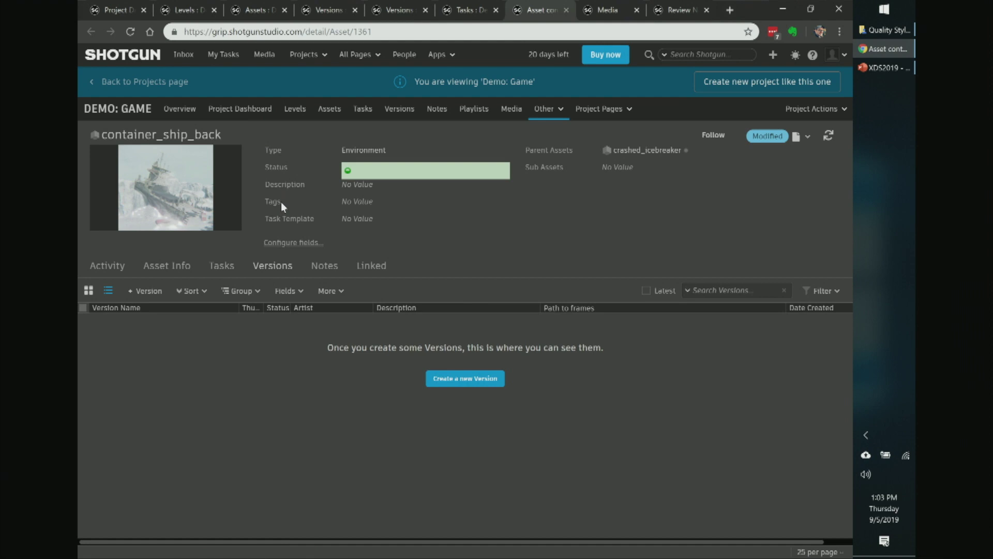
click(218, 268)
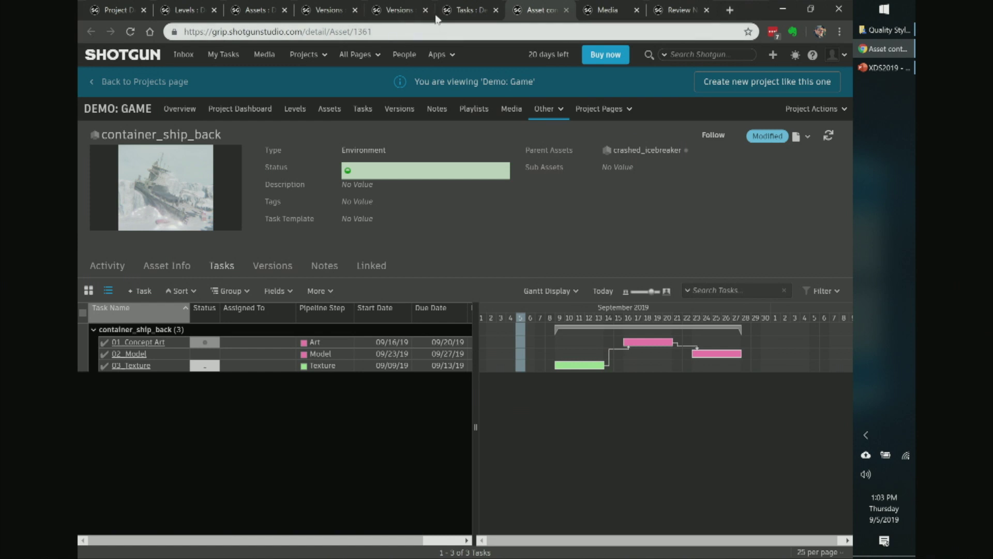
click(467, 12)
Create a new task named "Test task", adding the Template Task field to the form and setting it to Art and Polish.
scroll(259, 331, down, 10)
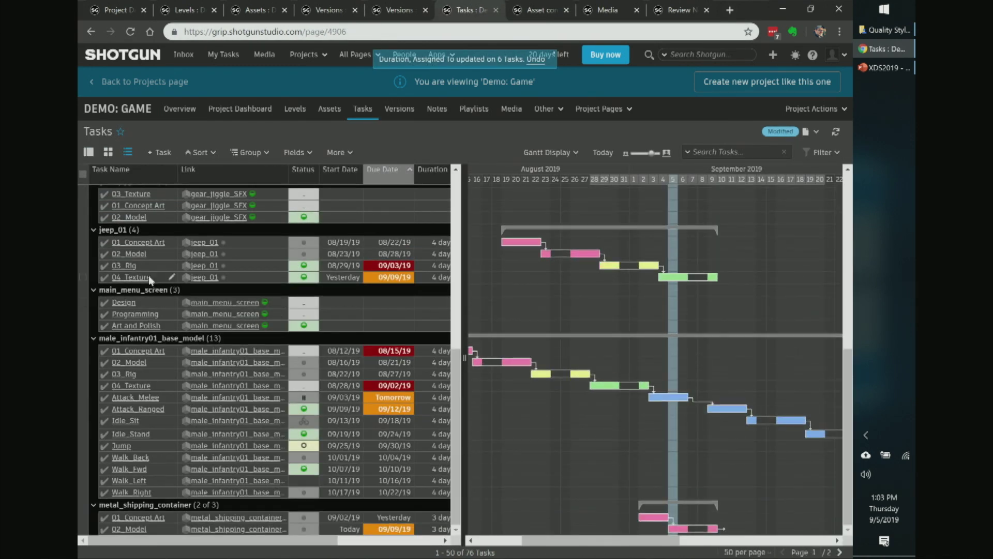
click(158, 153)
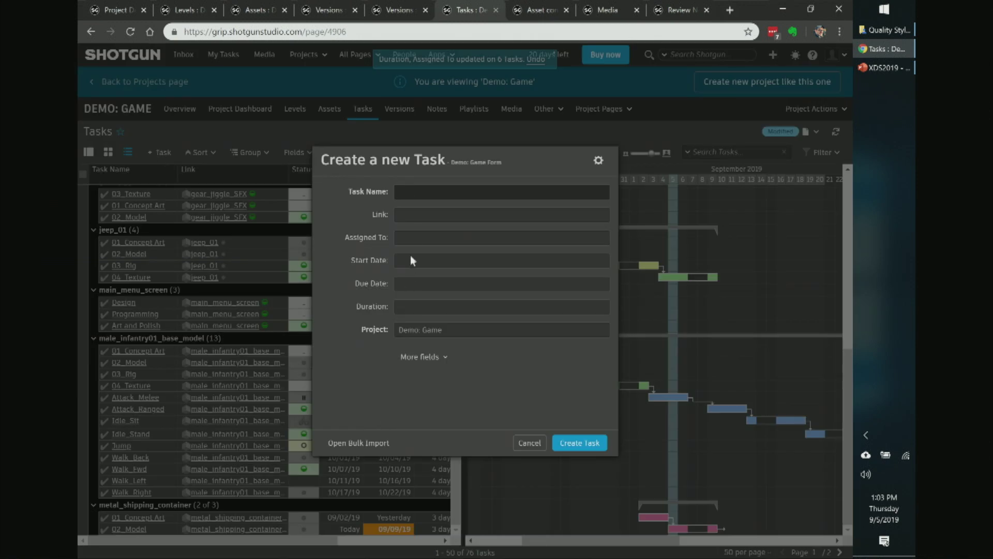
click(420, 357)
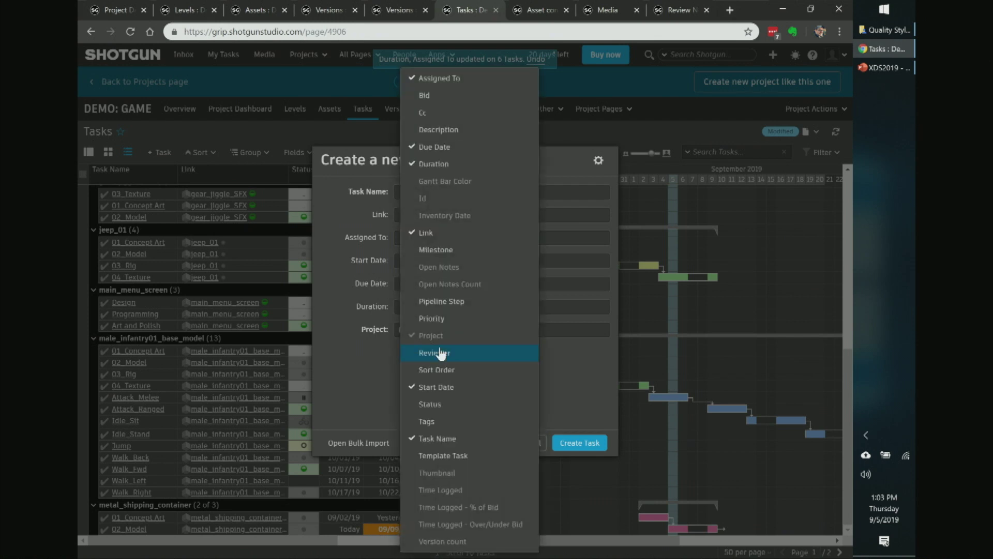
click(445, 456)
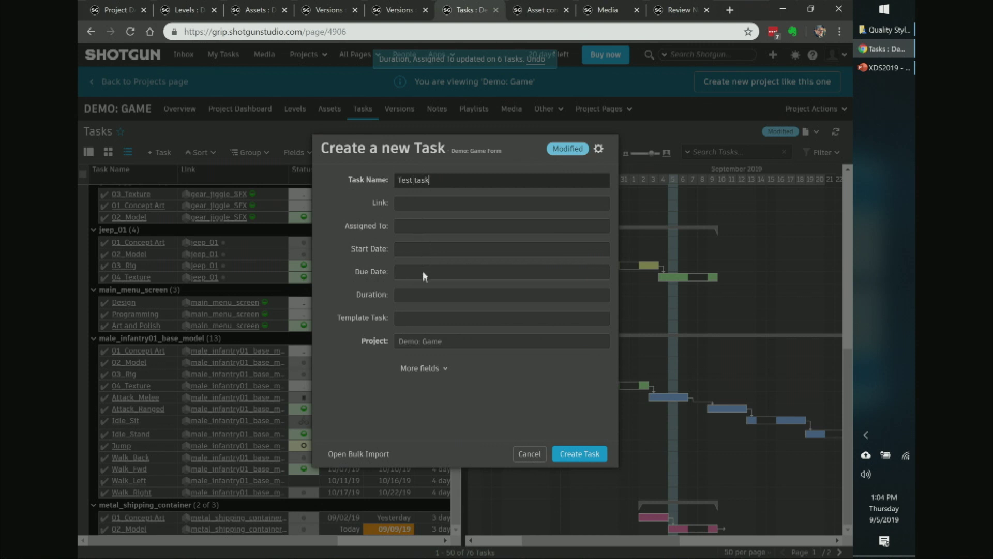
click(418, 317)
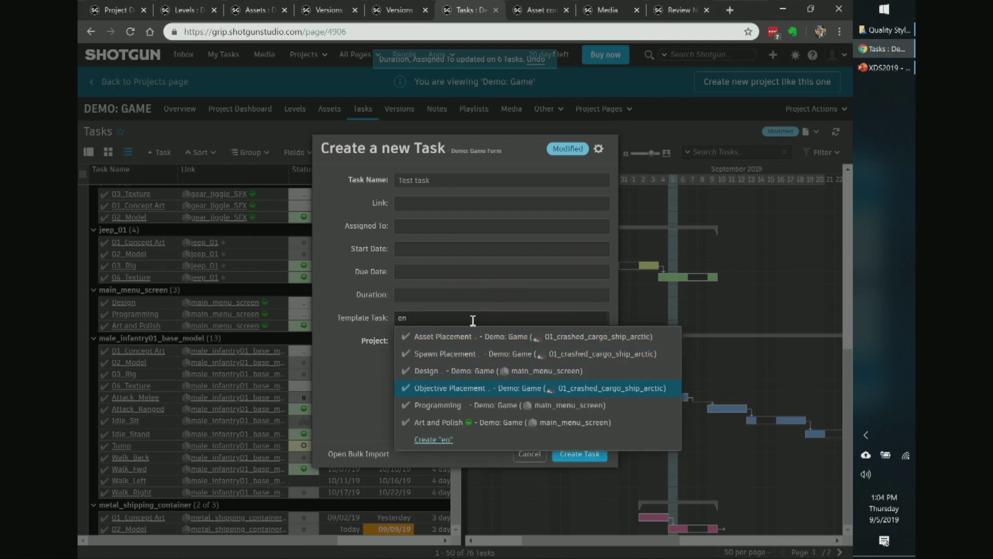
key(Return)
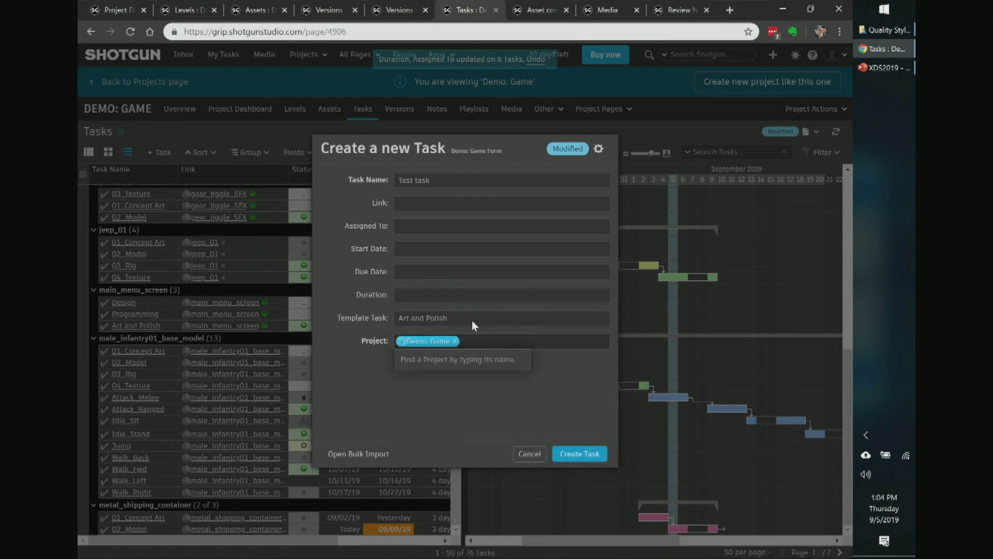
click(592, 455)
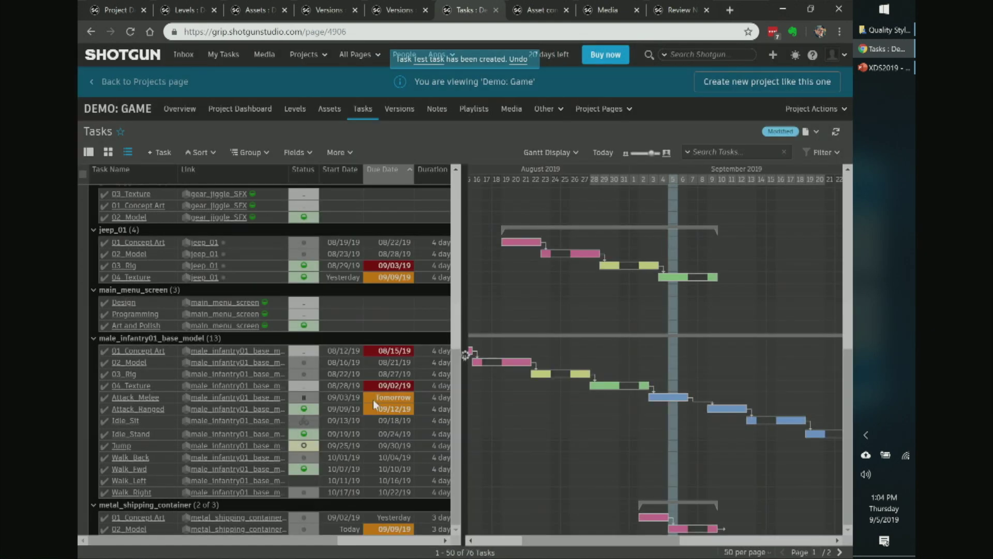
View the detail page of the new Test task, and switch to the project's Assets list.
click(428, 60)
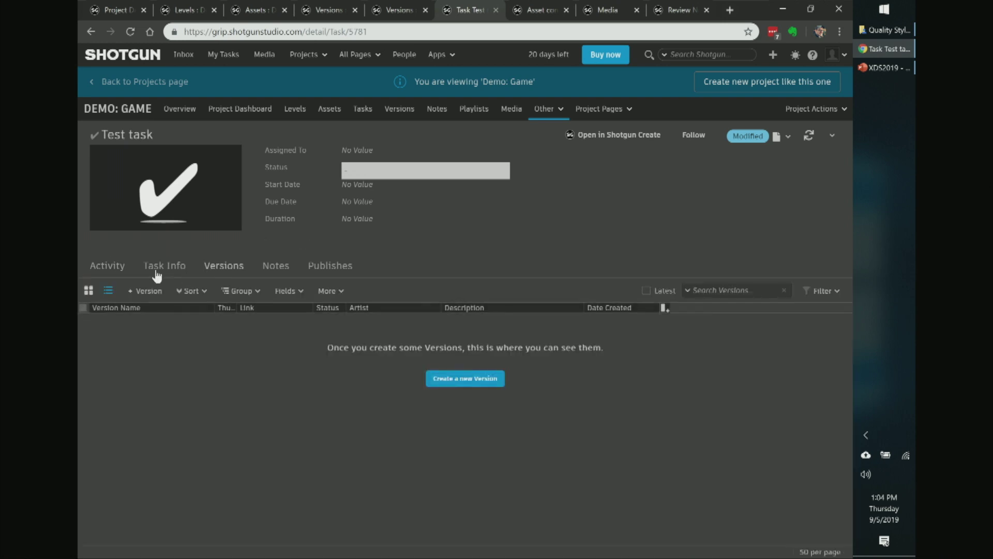
key(alt+Left)
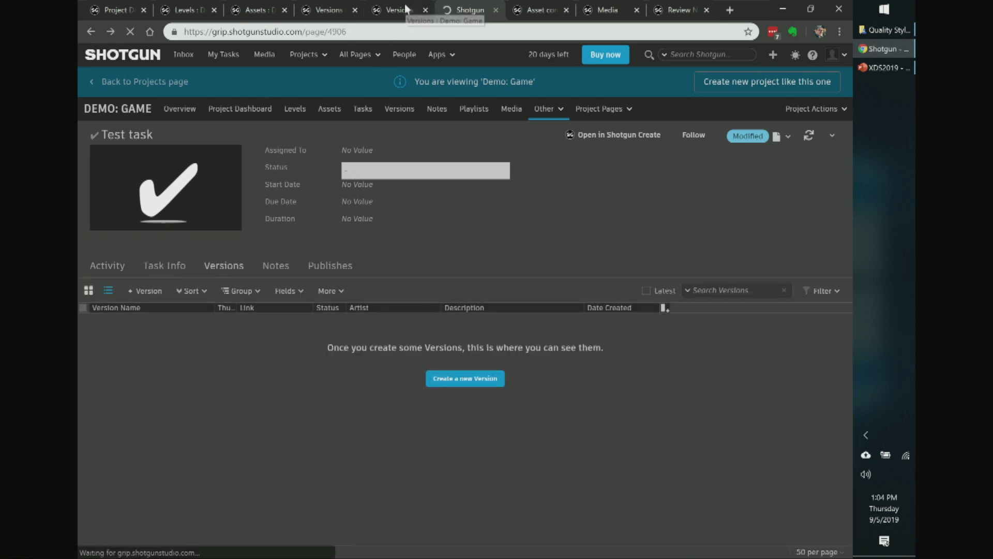
click(406, 10)
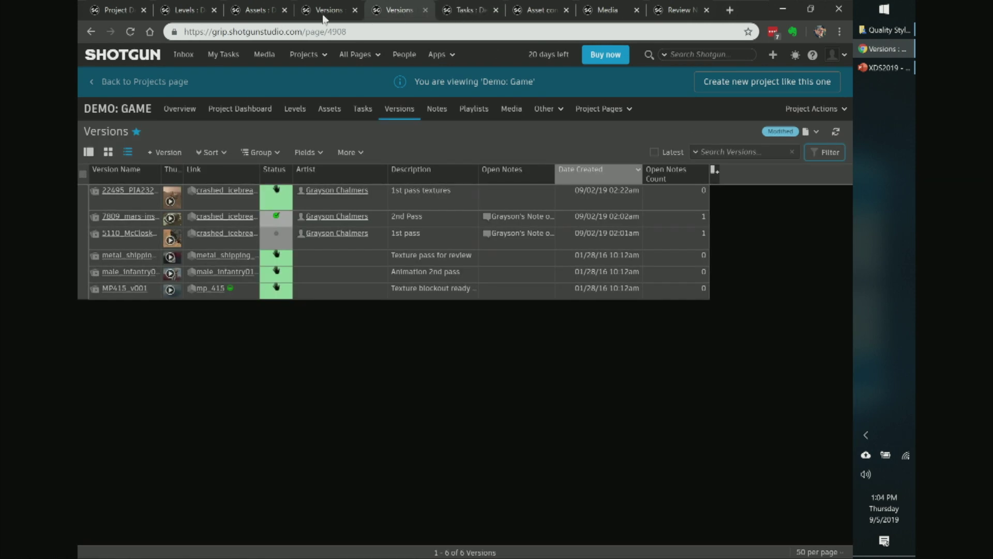
click(325, 10)
click(264, 11)
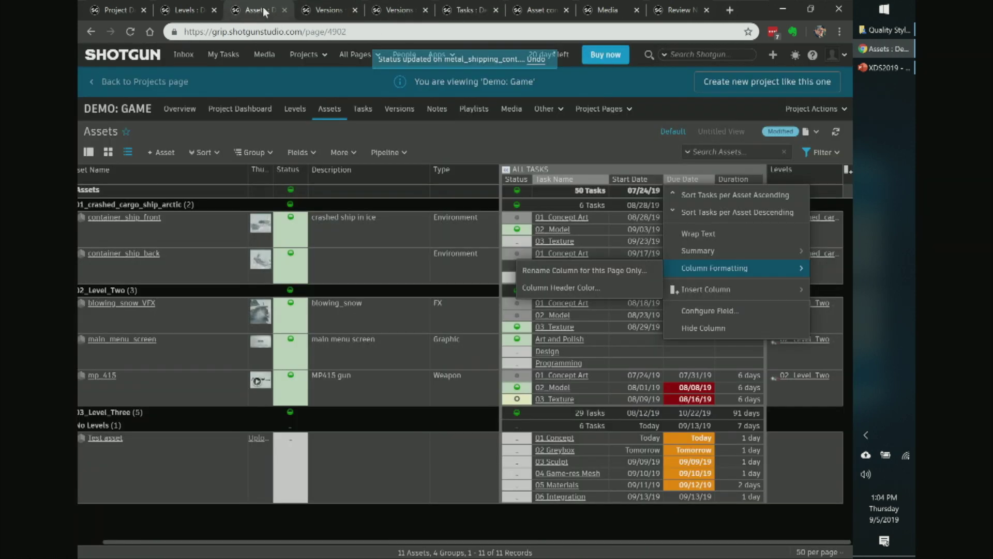
Create a new asset named "Test asset" using the Games - Small Prop task template.
click(167, 152)
text(Test asset)
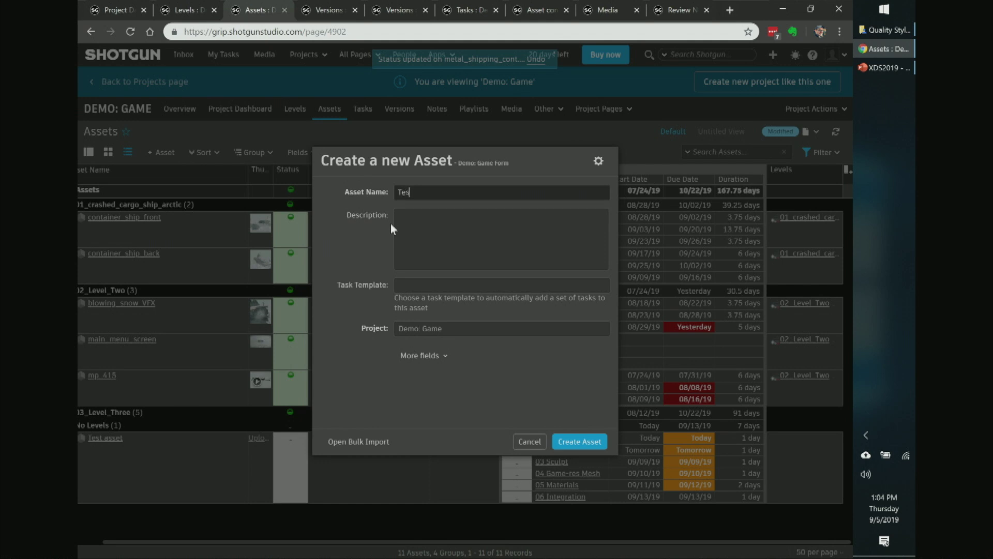
click(433, 356)
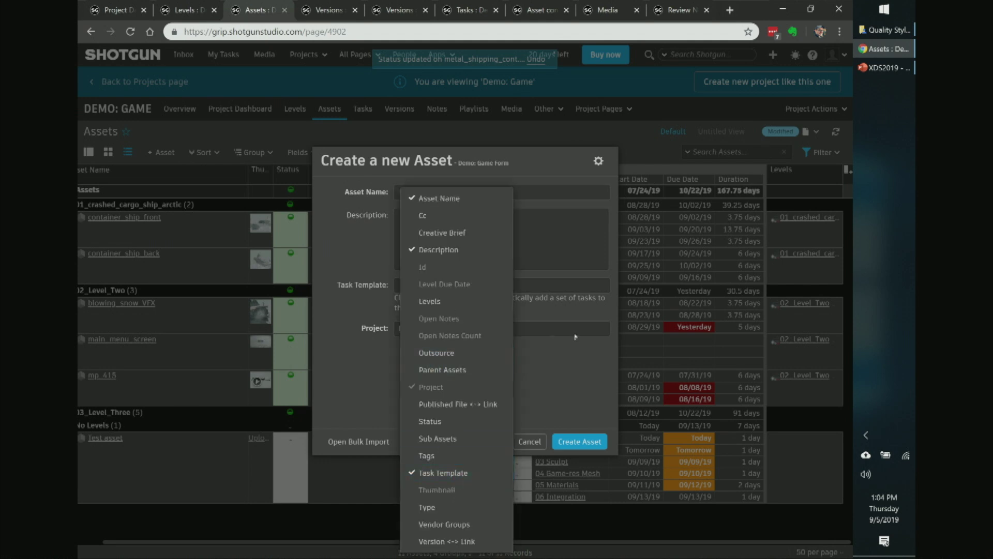
key(Escape)
click(452, 285)
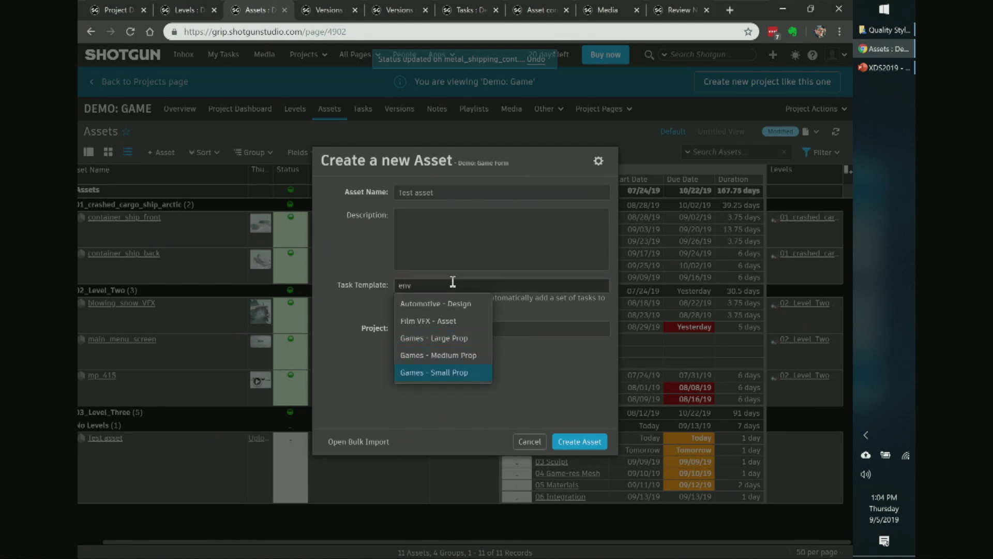
key(Tab)
click(599, 441)
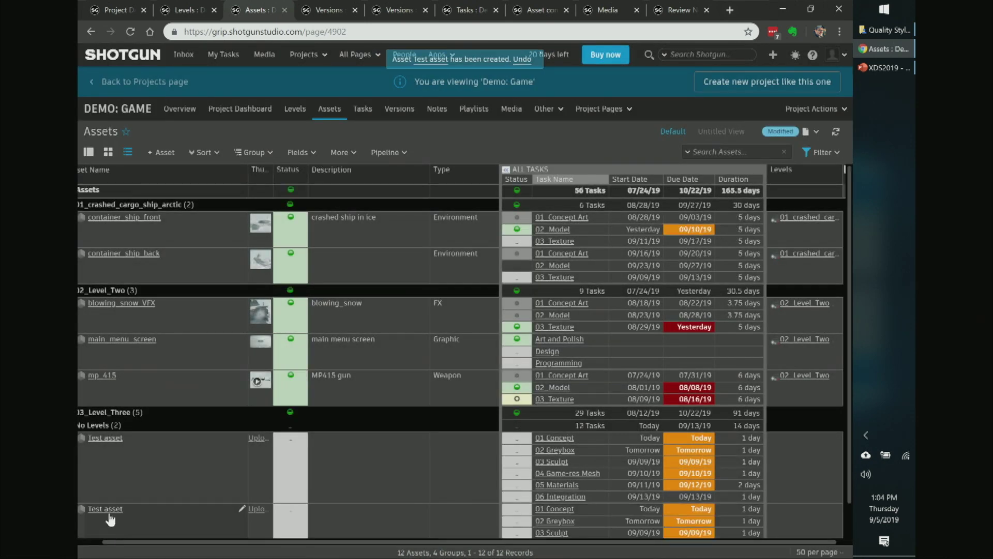
Examine the tasks on the newly created Test asset's detail page, and return to the Assets list.
click(108, 515)
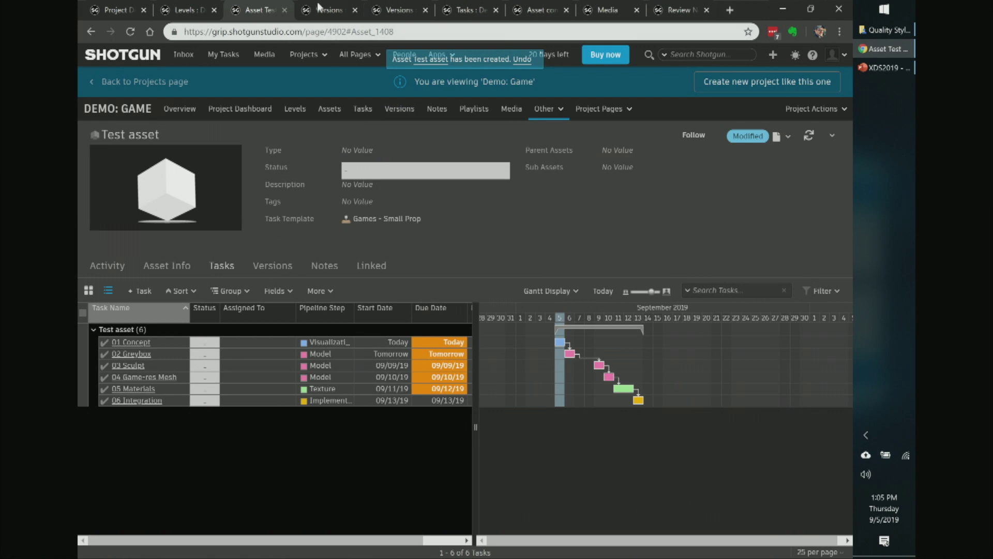
click(91, 31)
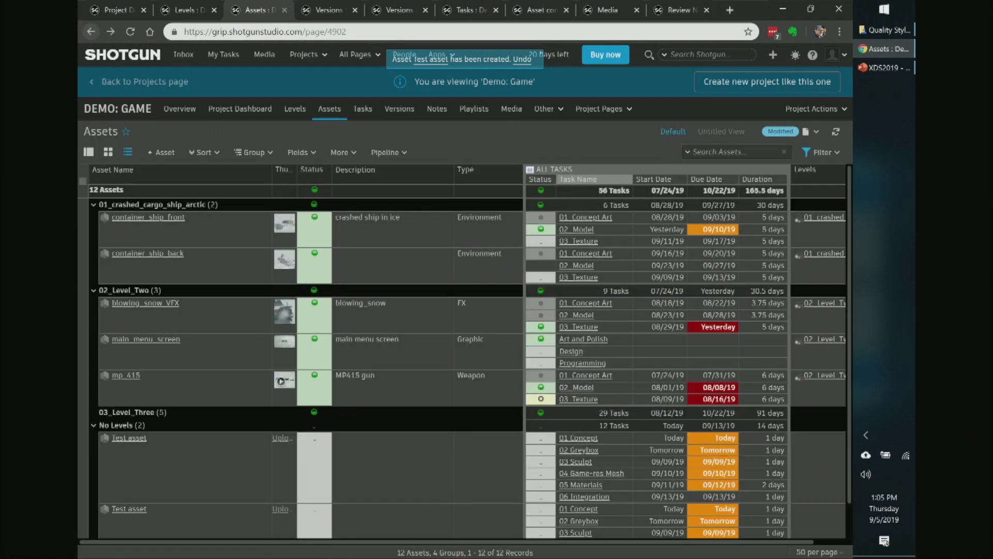
View the Start Date history of container_ship_front's 01_Concept Art task and select its most recent change event.
right_click(666, 217)
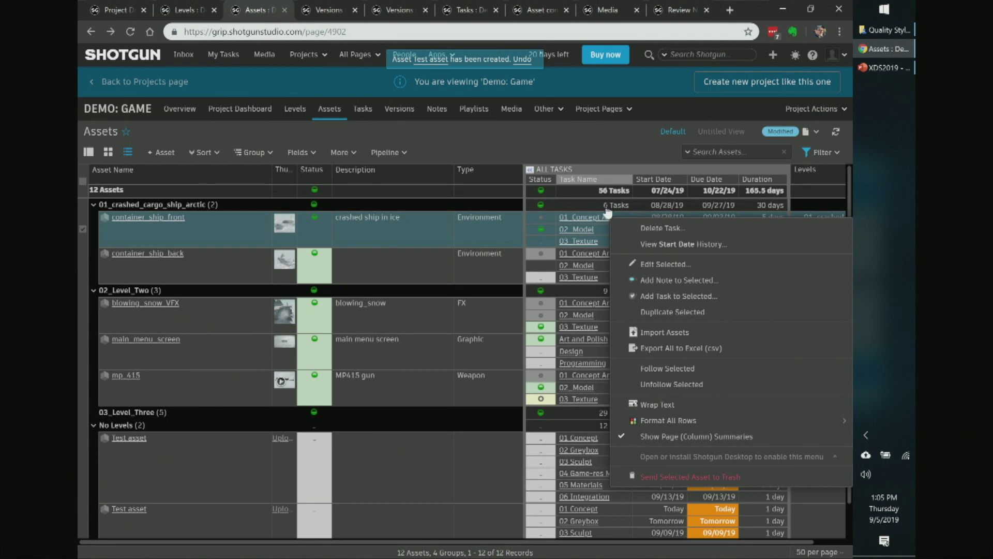
click(669, 246)
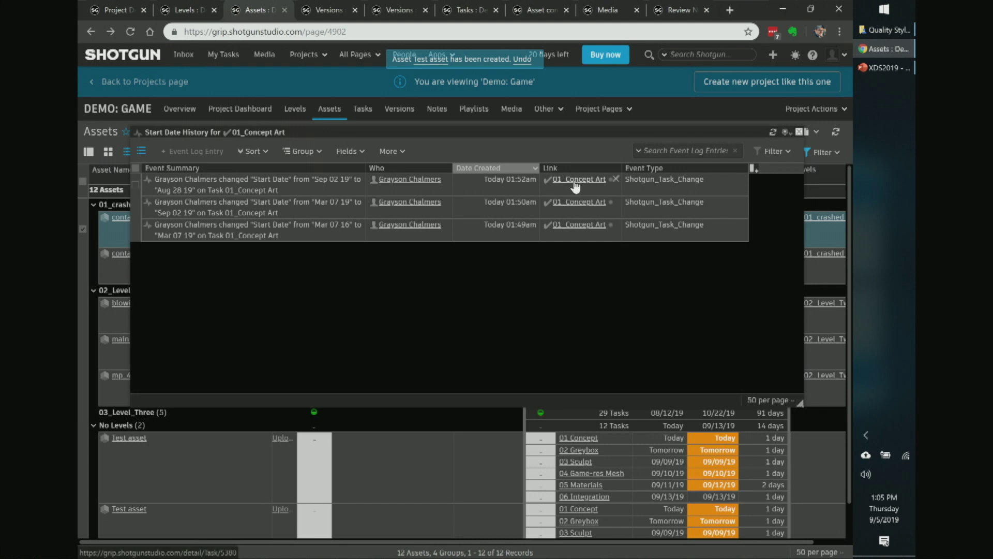
click(678, 181)
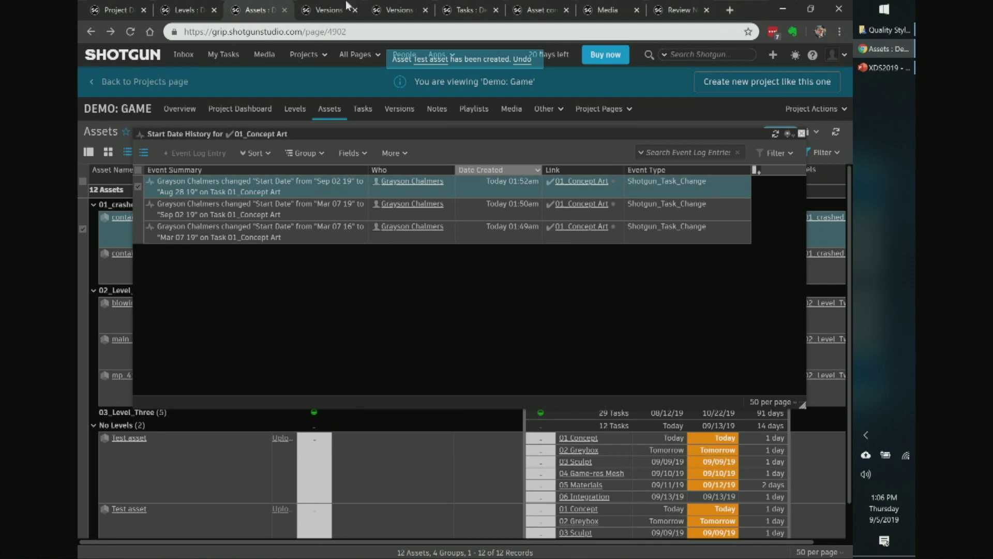
Switch to the Project Dashboard and examine its task change log and lists of overdue and upcoming tasks.
click(164, 7)
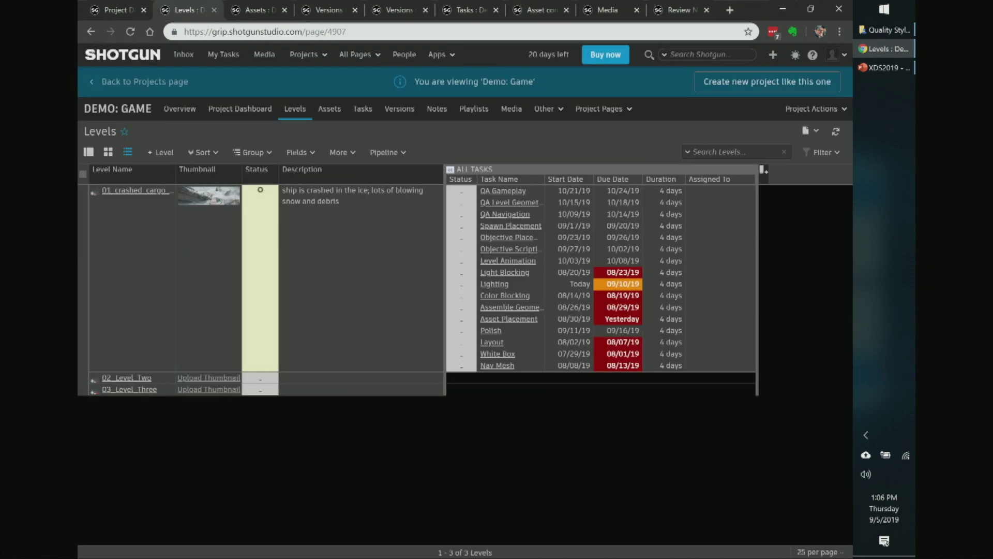
click(131, 7)
scroll(309, 318, down, 5)
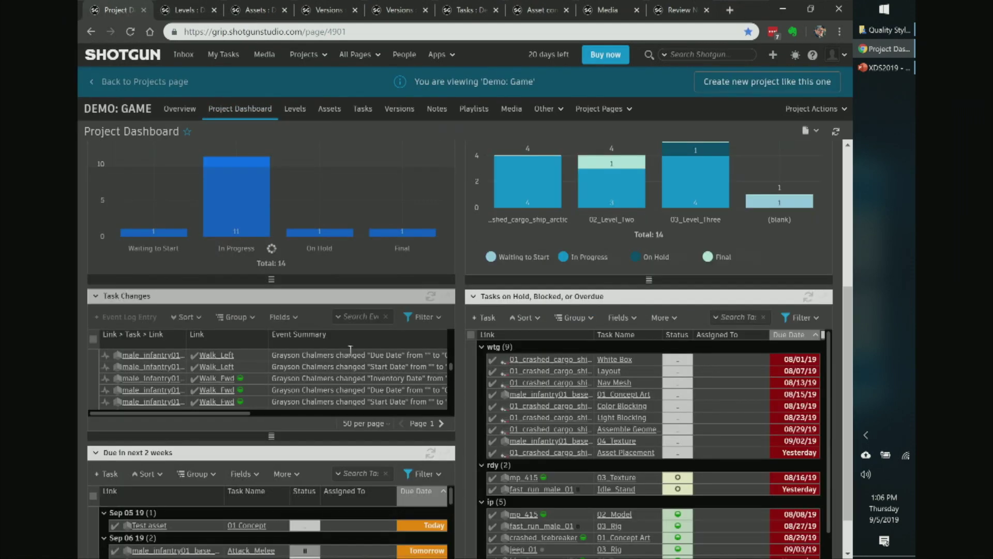
Maximize the Task Changes log on the Project Dashboard and limit it to 25 entries per page.
scroll(260, 394, up, 1)
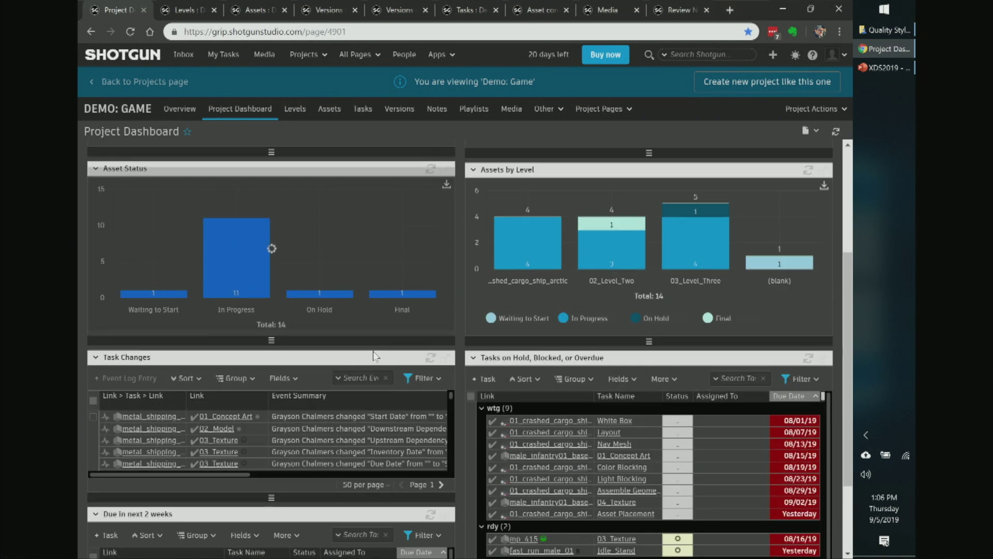
click(447, 356)
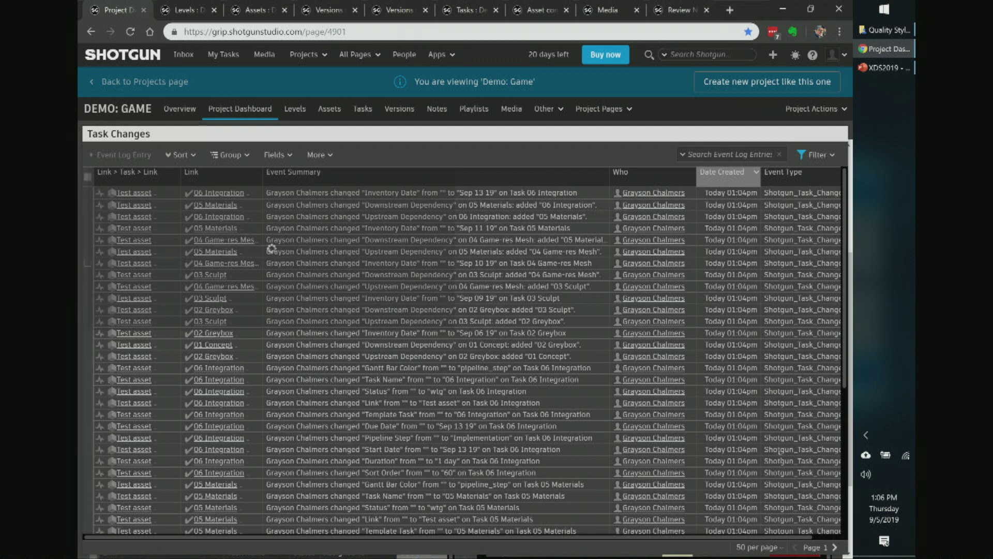
click(756, 550)
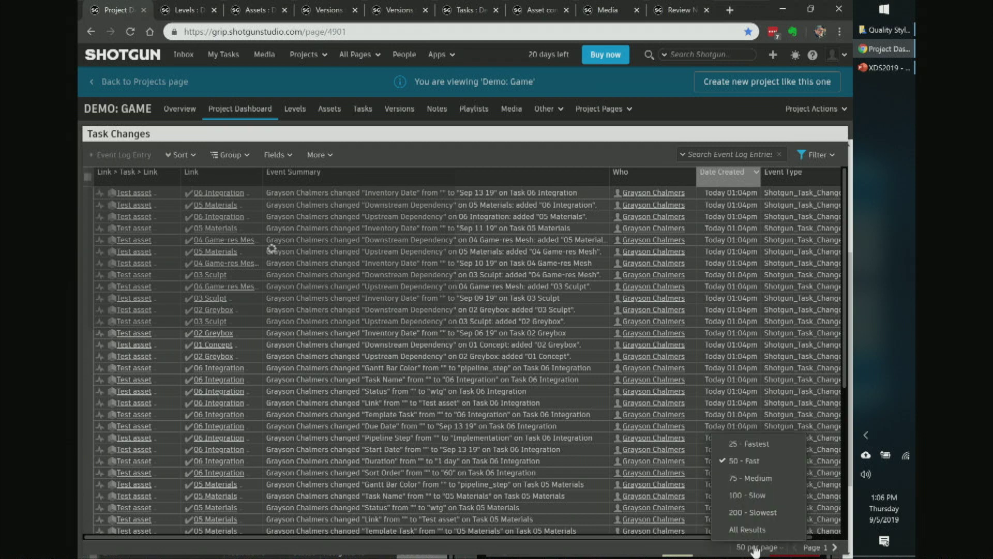
click(758, 445)
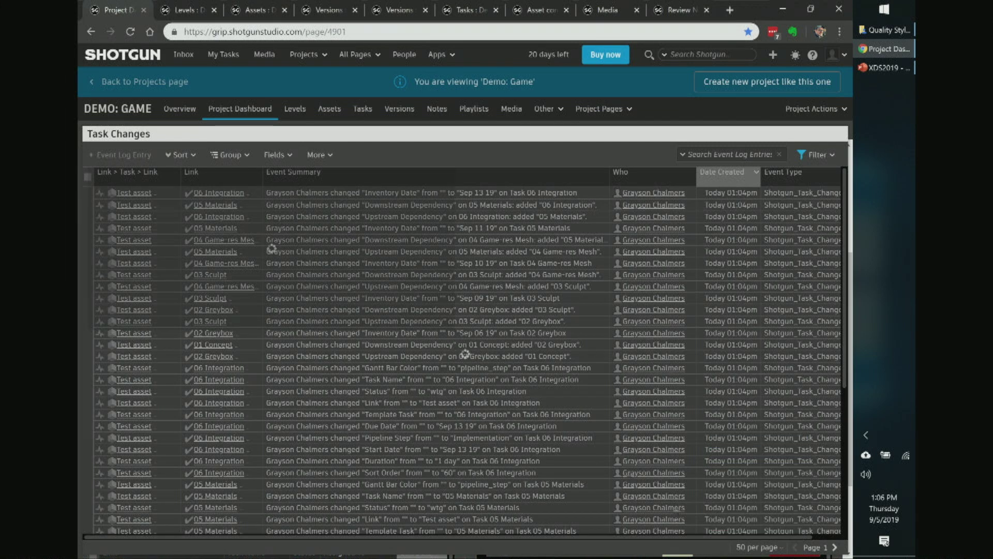
click(757, 547)
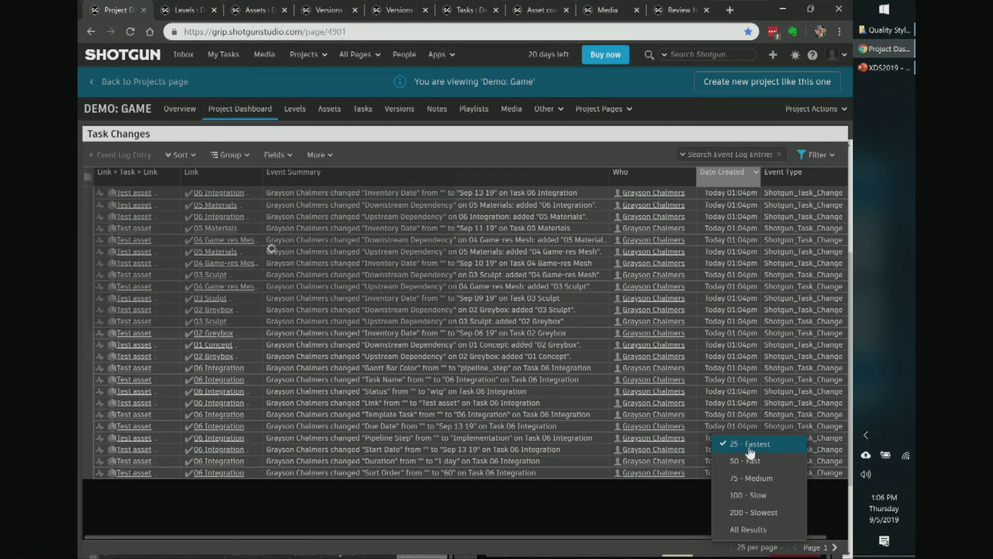
click(637, 507)
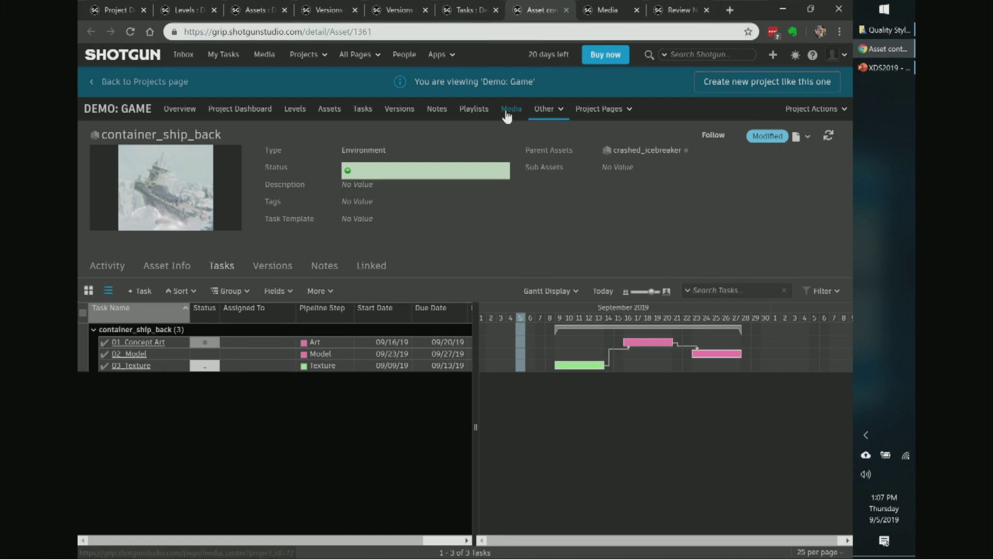
Select all versions in the project's Versions list and start adding them to a new playlist.
click(393, 111)
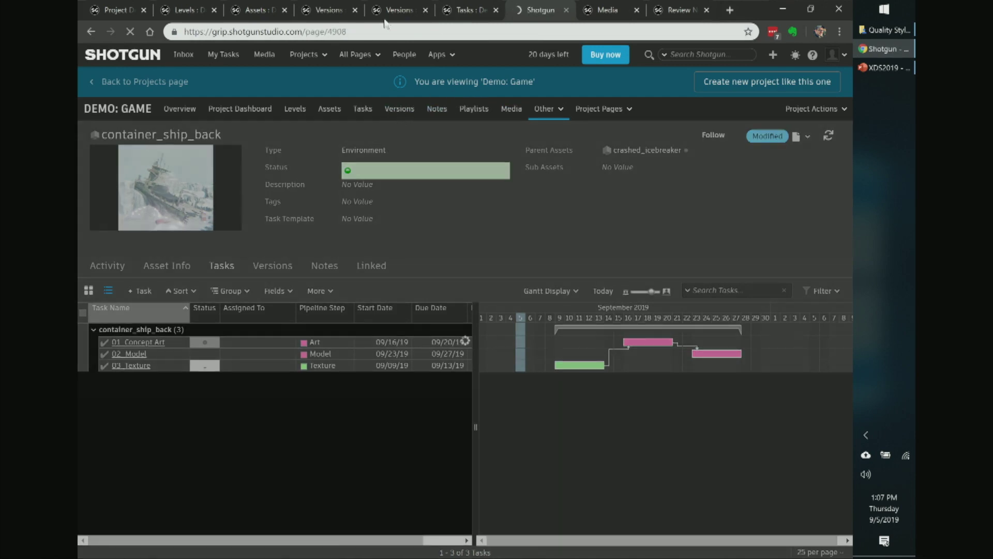
click(393, 7)
click(84, 196)
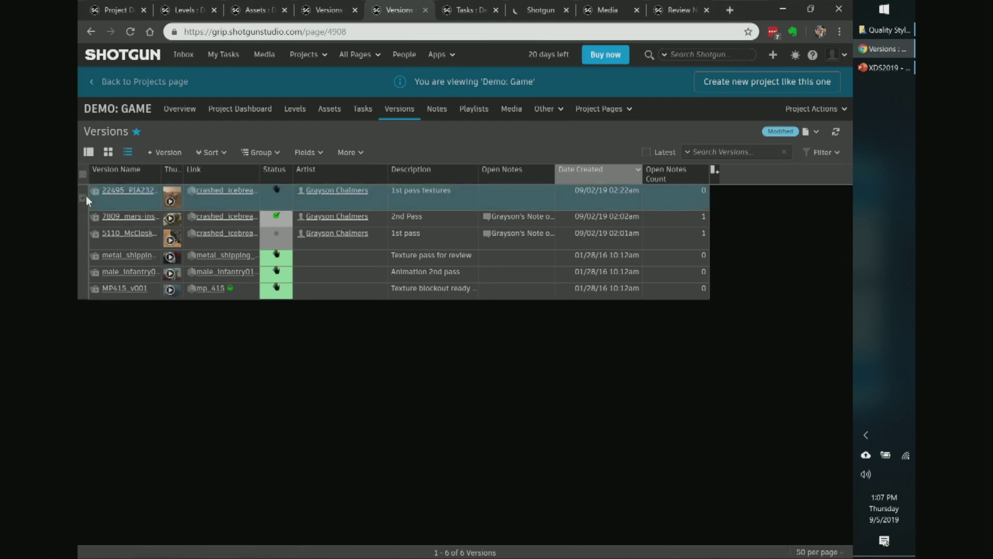
shift+click(84, 289)
right_click(85, 291)
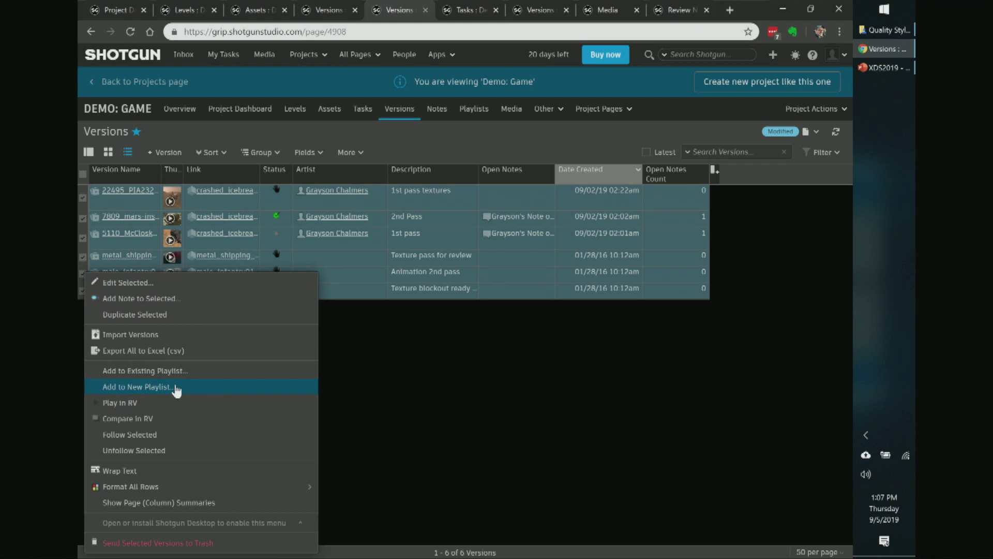
click(137, 387)
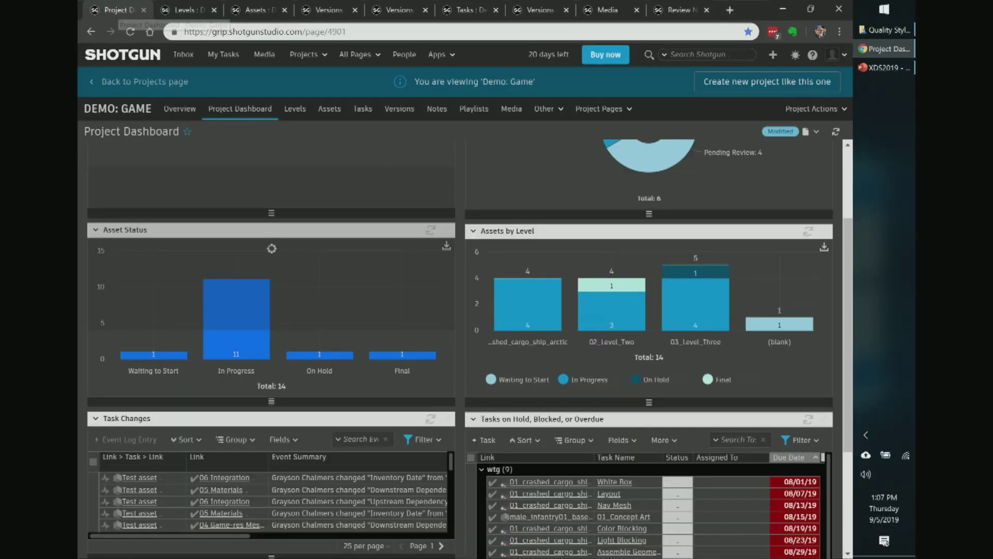
View the source data behind the Pending Review slice of the dashboard's Project Versions Status chart, enlarging its window before closing it.
mouse_move(669, 278)
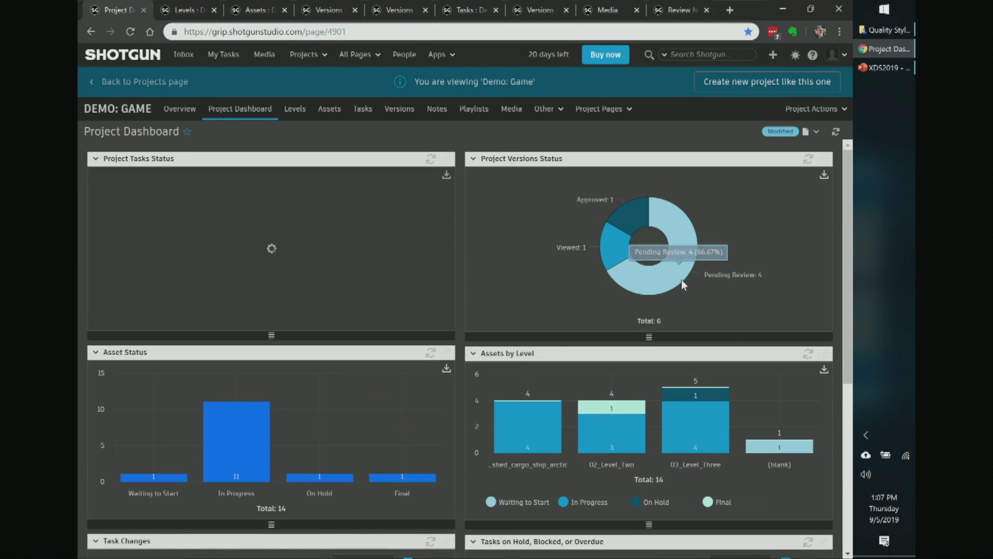
click(681, 279)
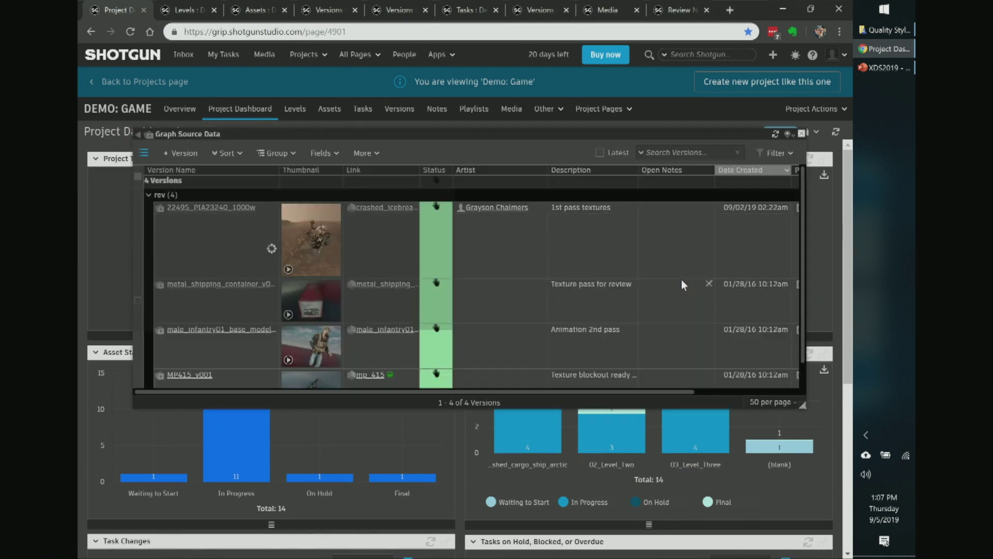
drag(803, 404, 835, 491)
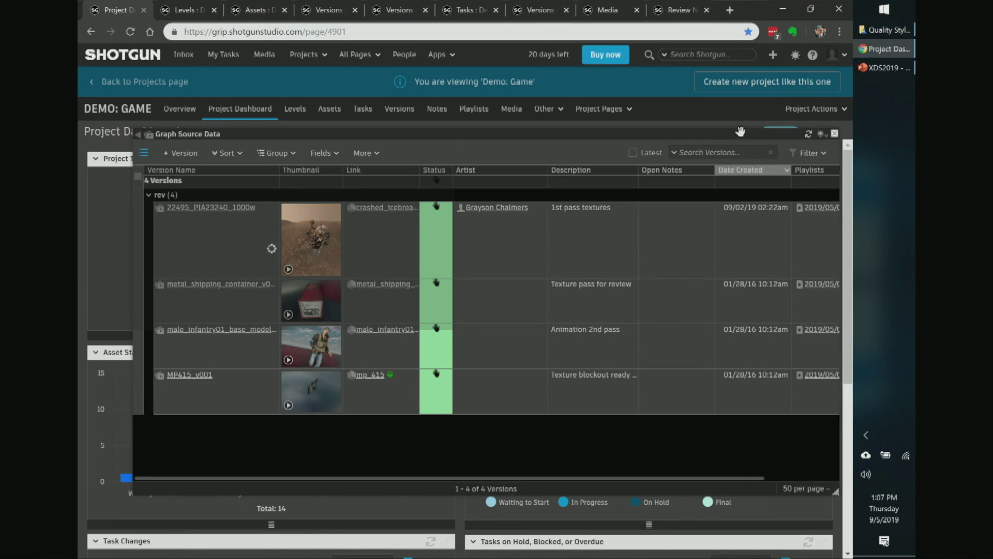
click(791, 139)
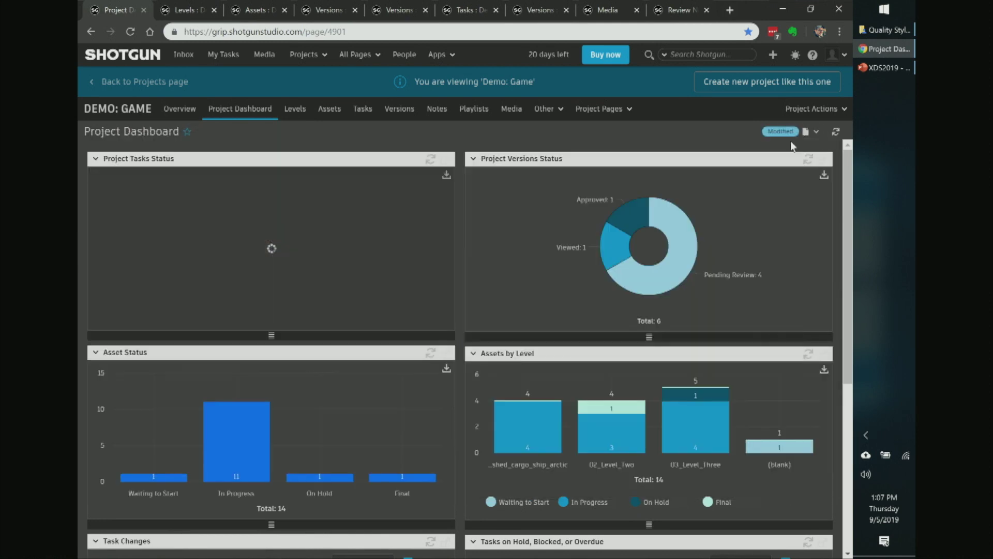
Start a new playlist from the pending-review versions male_infantry01_base_model_v001 and MP415_v001, and cancel the form.
click(669, 276)
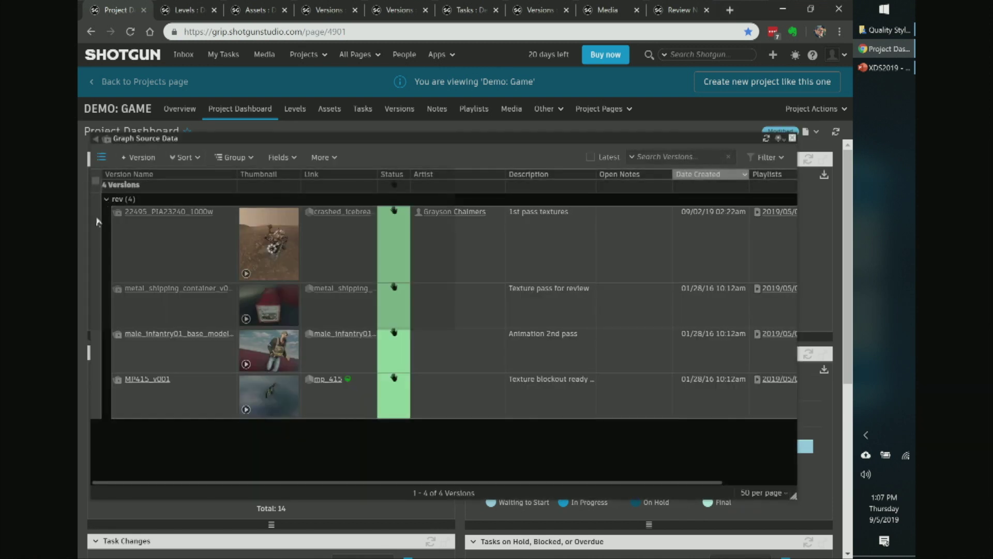
click(96, 396)
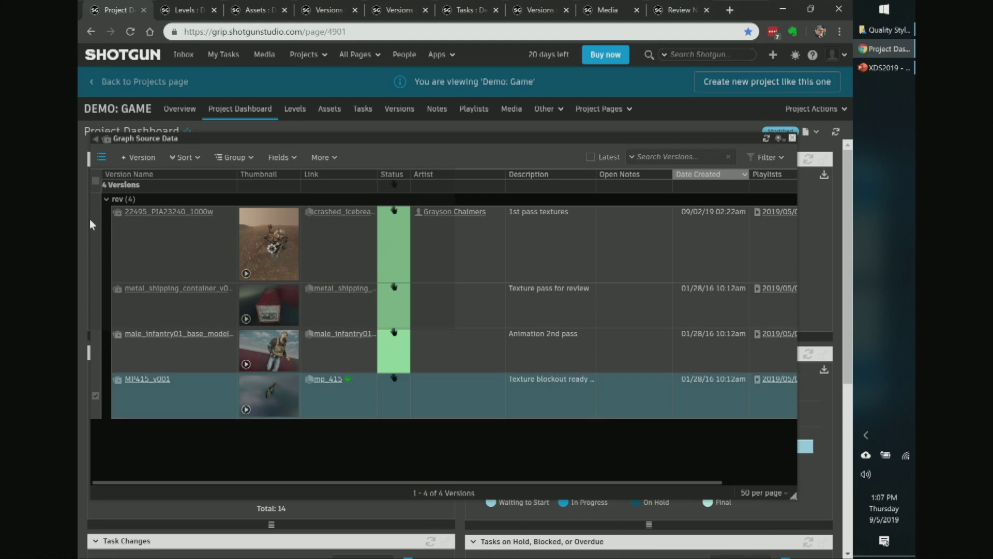
click(96, 350)
right_click(113, 351)
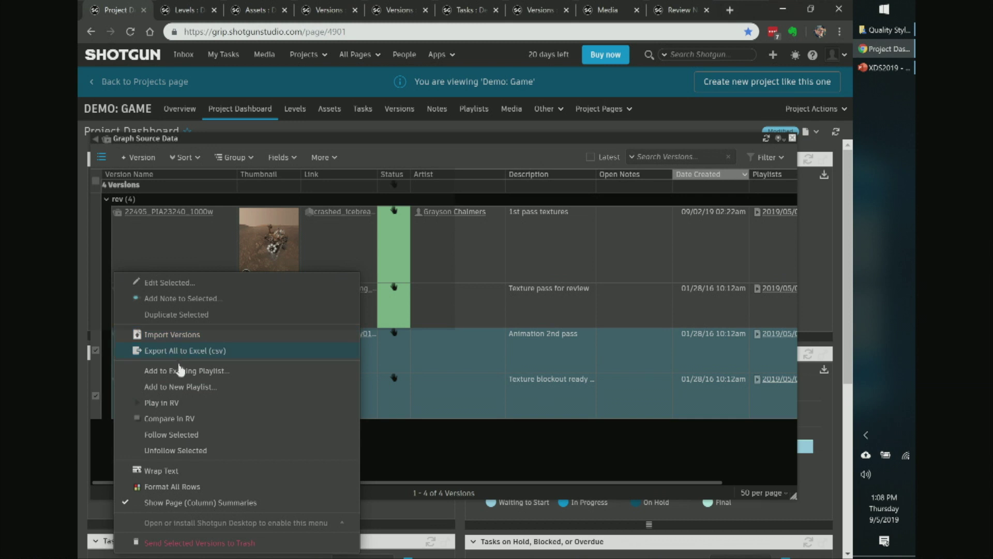
click(187, 388)
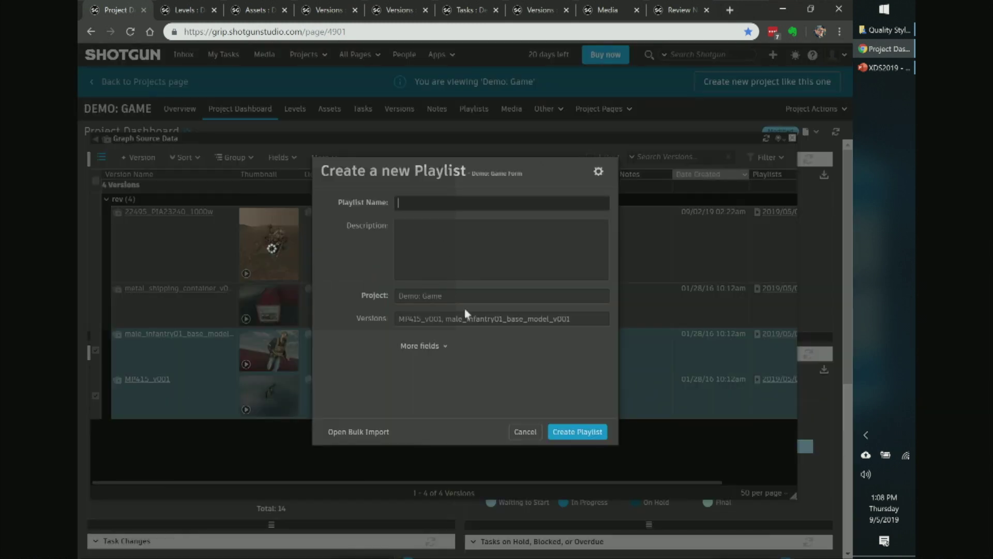
click(525, 432)
Switch to the 2019/05/09 For Review playlist in the Media page and play it in Screening Room.
click(606, 12)
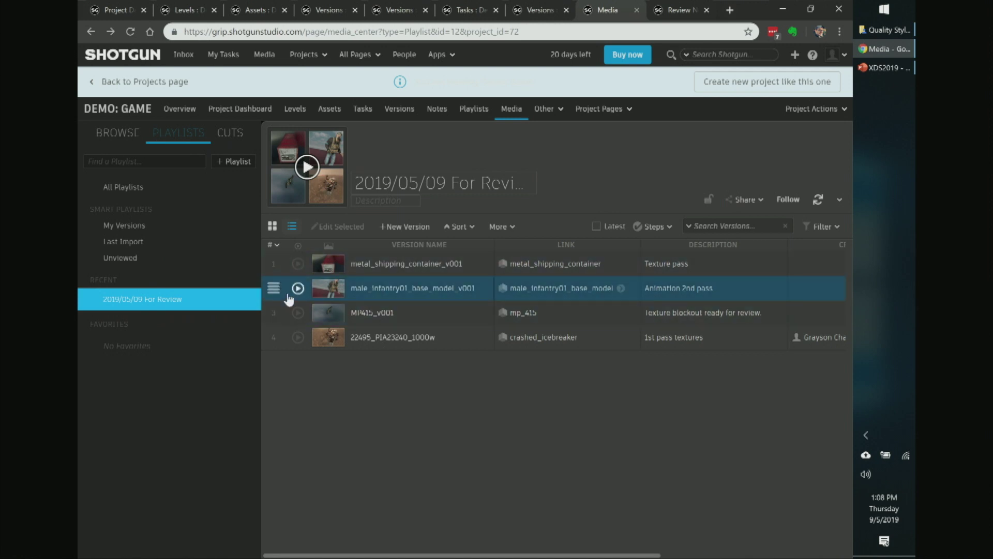
mouse_move(274, 262)
mouse_down()
mouse_move(273, 304)
mouse_move(274, 263)
mouse_up()
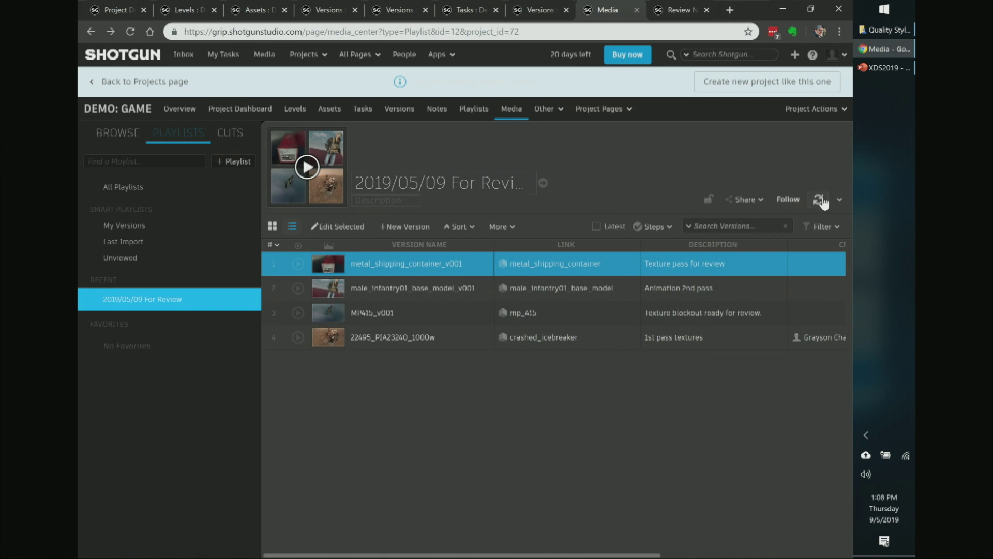
click(839, 200)
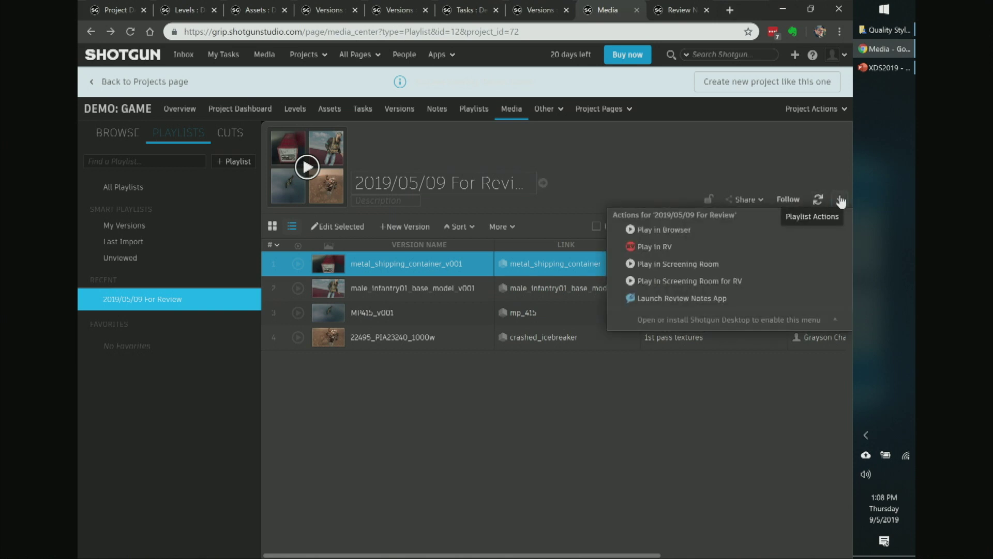
click(734, 265)
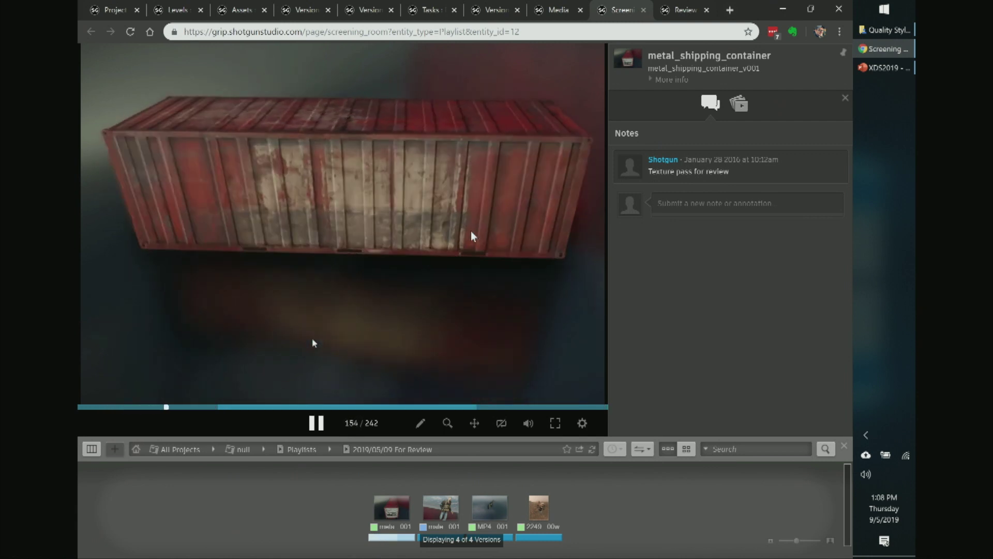
Pause the metal_shipping_container_v001 playback and step forward through it frame by frame.
key(space)
key(Right)
key(Right)
key(Right)
key(Right)
key(Right)
key(Right)
key(Right)
key(Right)
key(Right)
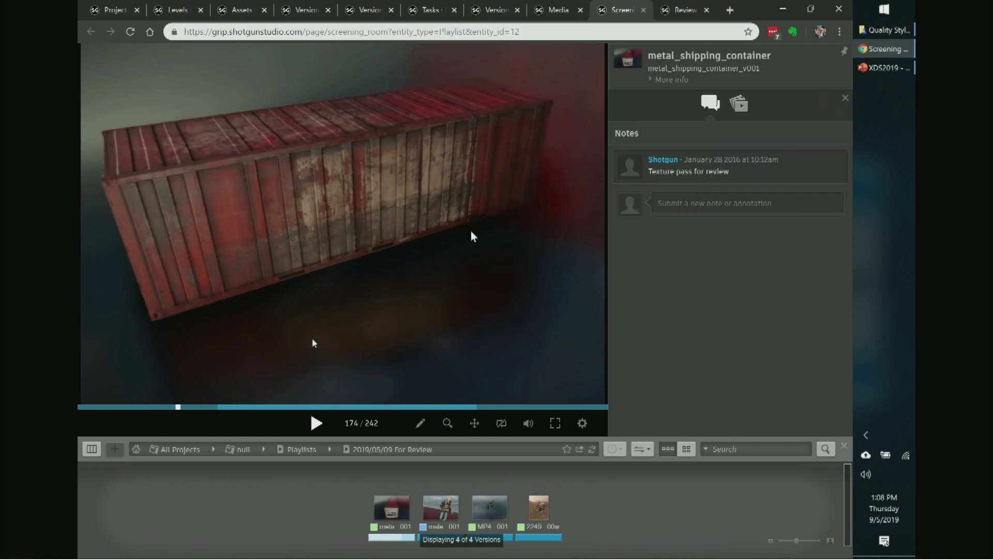
key(Right)
key(Right)
key(Right)
key(Right)
key(Right)
key(Right)
key(Right)
key(Right)
key(Right)
key(Right)
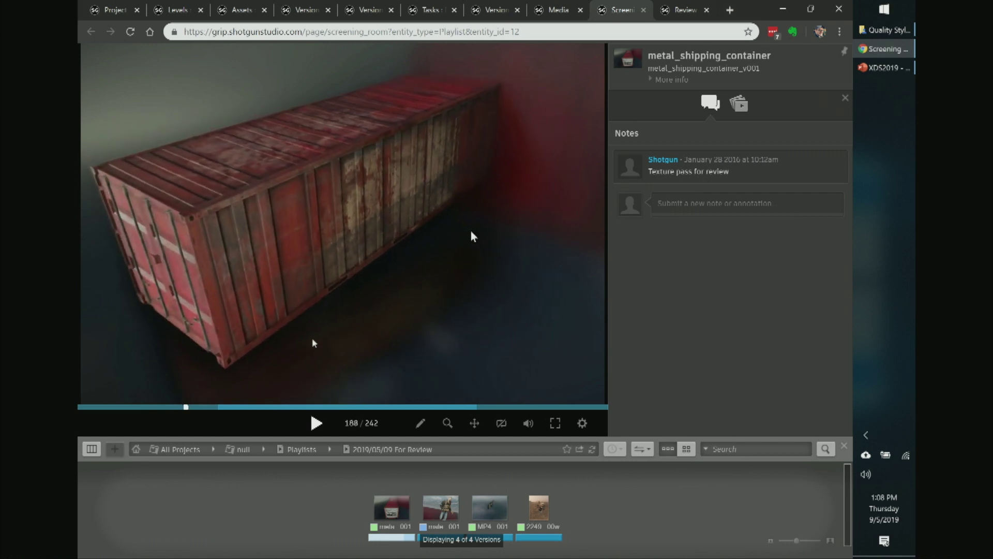
Advance through the playlist to male_infantry01_base_model_v001 and MP415_v001, playing and pausing each version.
key(Down)
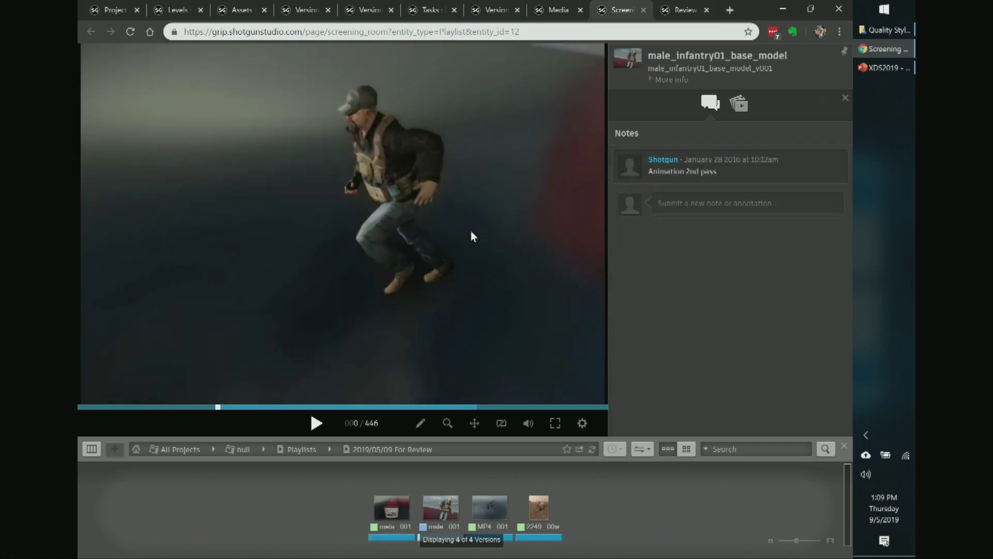
key(space)
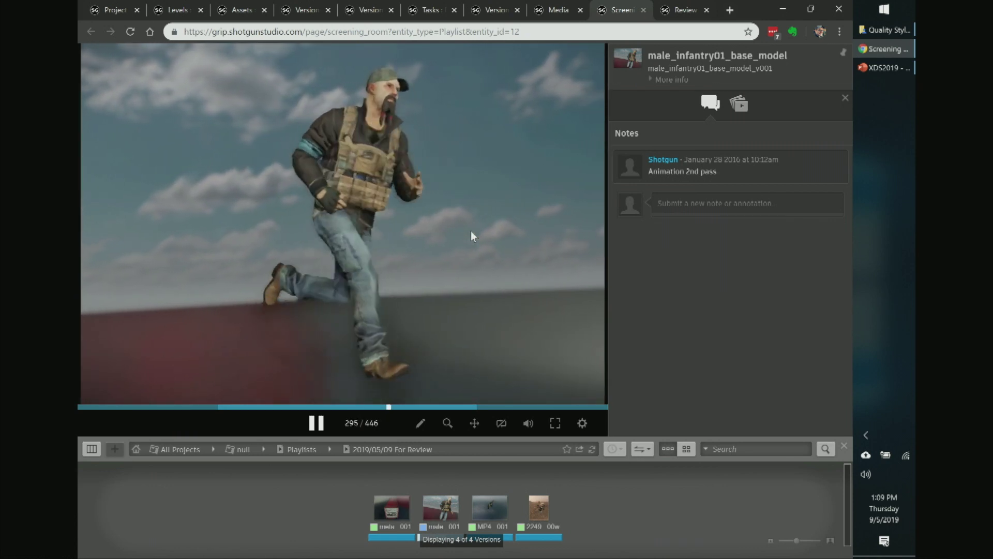
key(space)
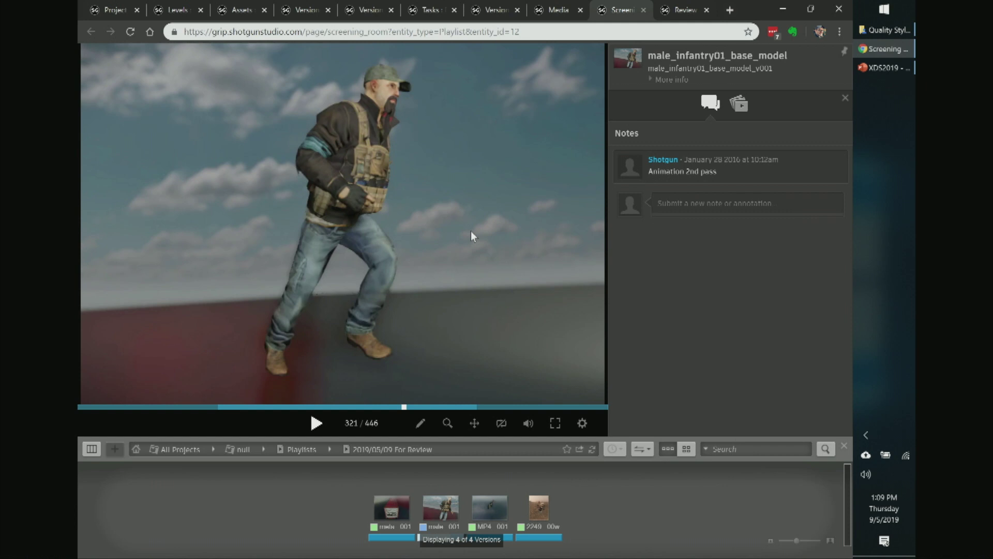
key(Down)
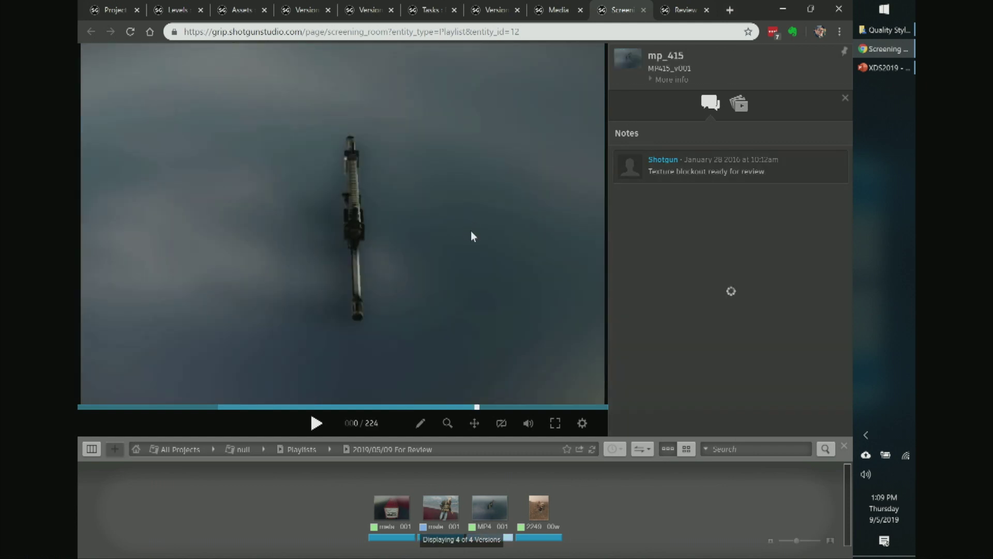
key(space)
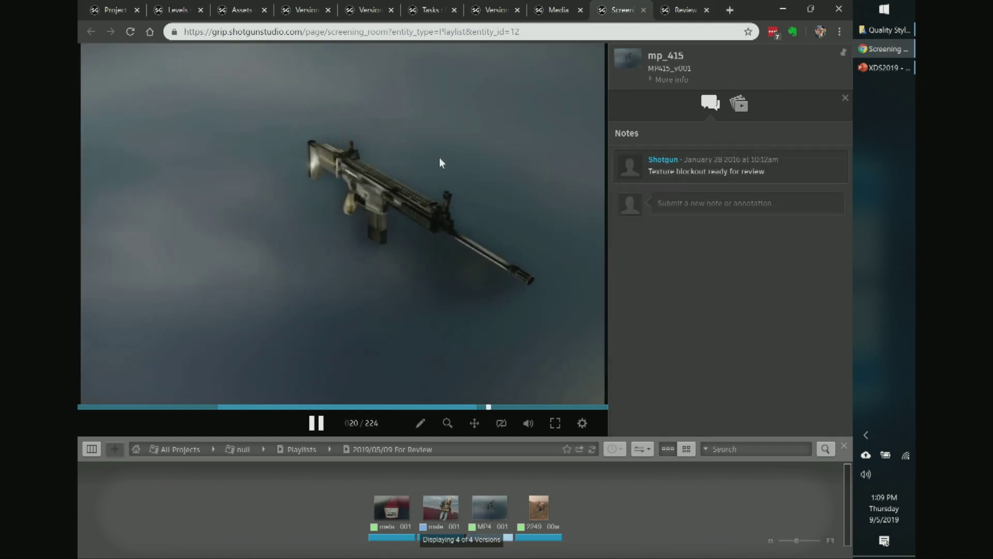
click(683, 10)
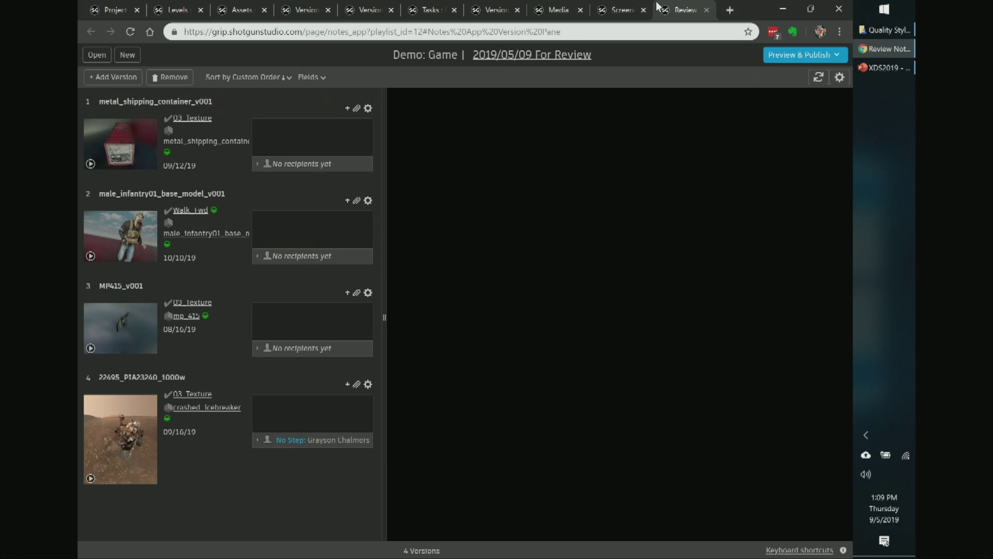
click(625, 13)
key(space)
Switch to the Review Notes app and examine the related tasks of MP415_v001, 22495_PIA23240_1000w and metal_shipping_container_v001.
click(682, 11)
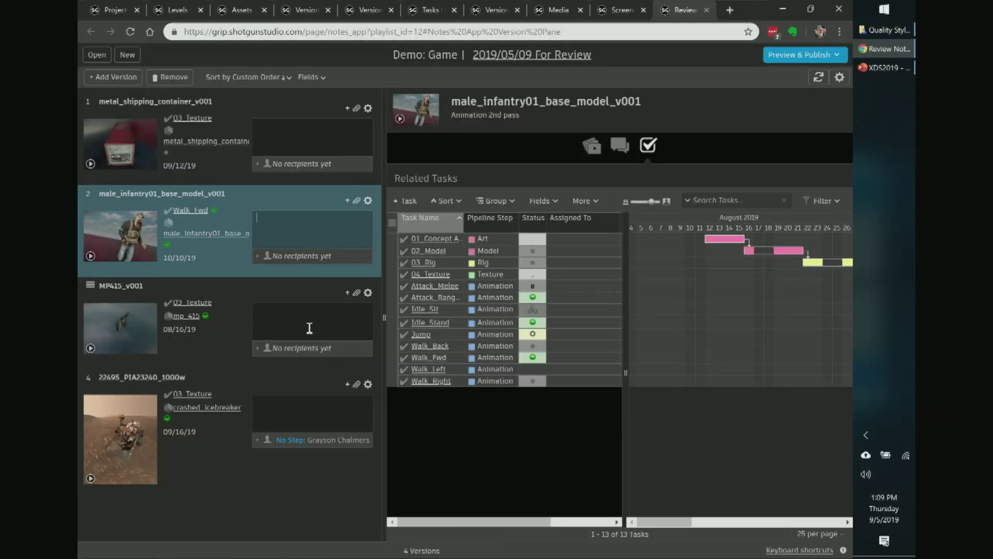
click(309, 328)
click(298, 386)
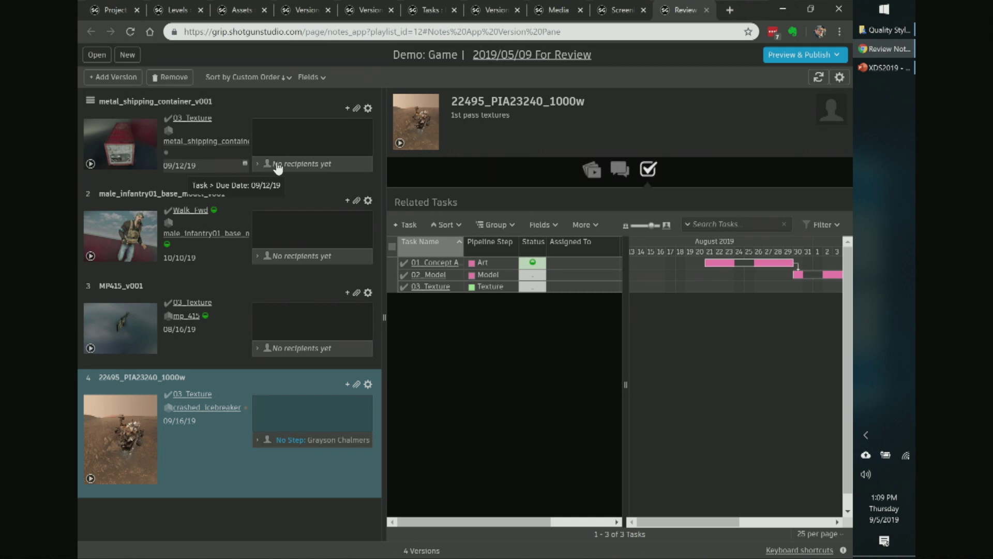
click(313, 134)
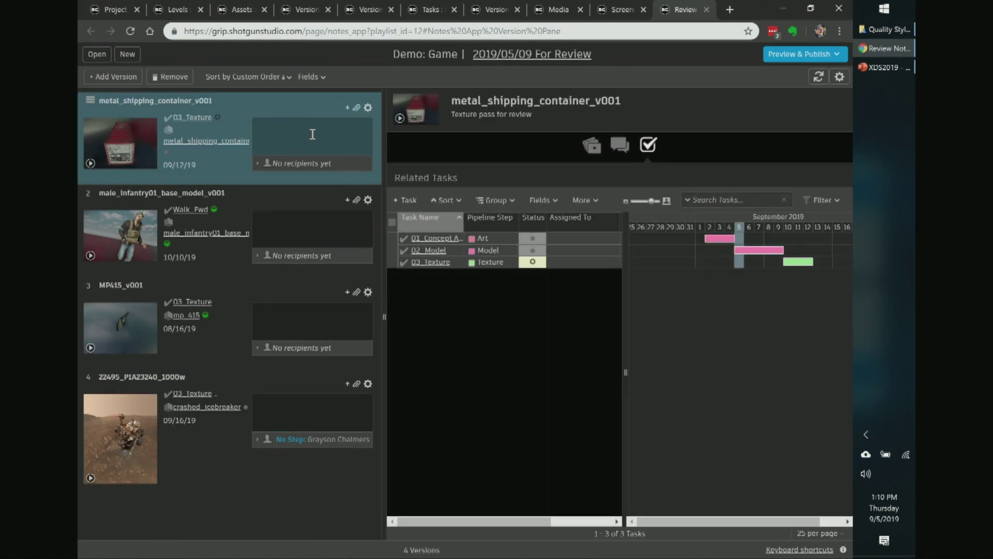